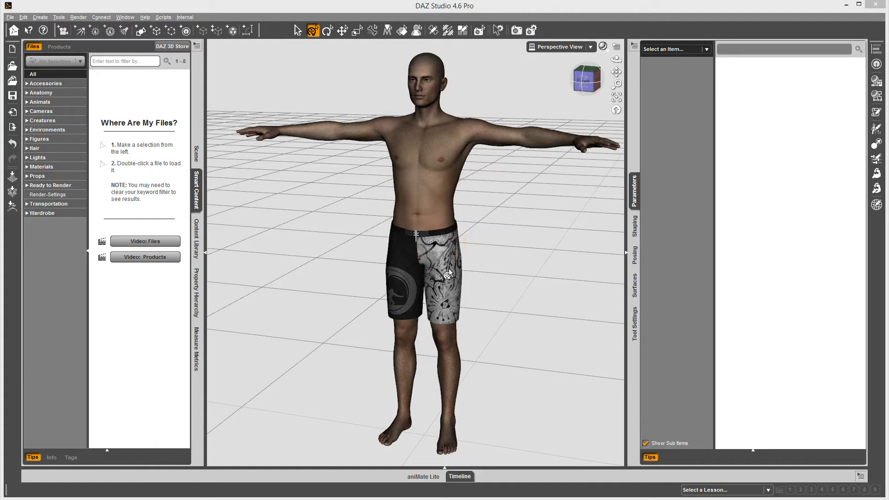
# Set the Bend of the Genesis 2 Male figure's left thigh to -90 so the leg is raised forward.
pyautogui.click(585, 85)
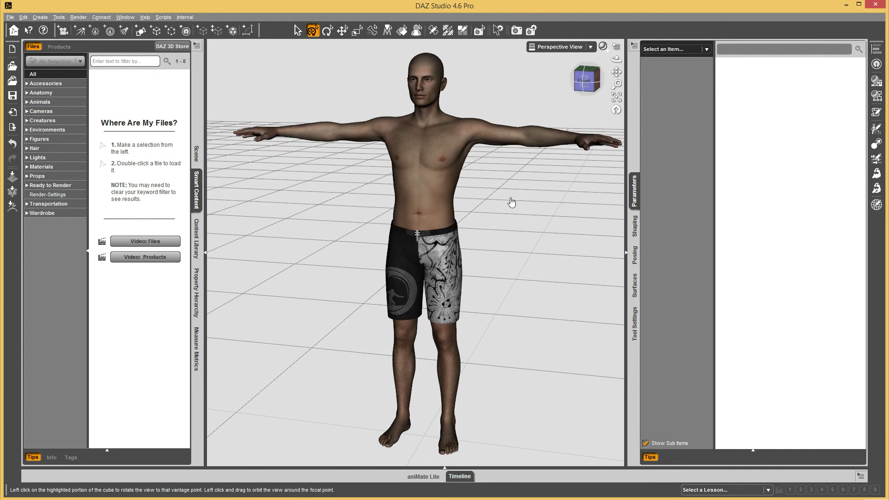
pyautogui.click(456, 311)
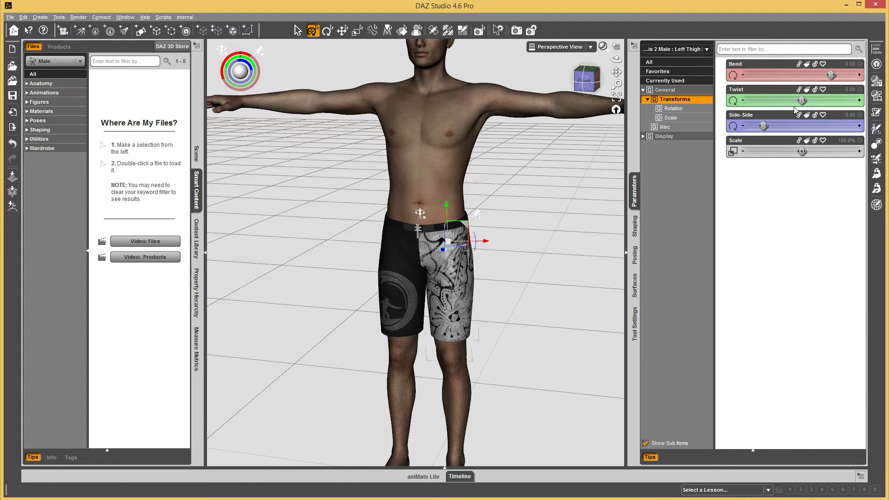
pyautogui.moveTo(832, 76); pyautogui.dragTo(771, 76)
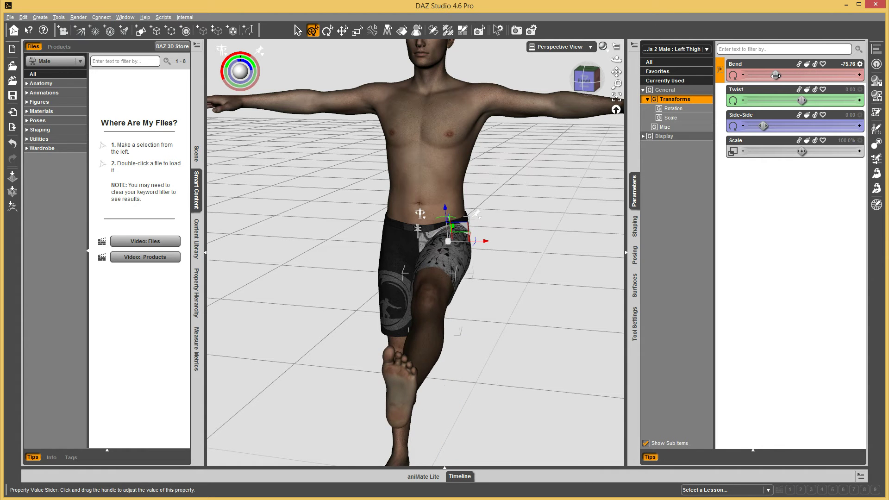
pyautogui.moveTo(583, 92); pyautogui.dragTo(484, 95)
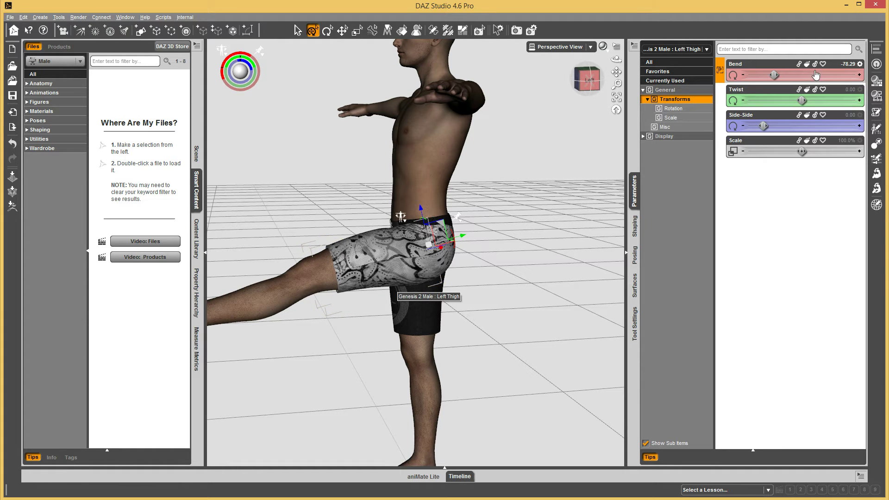
pyautogui.moveTo(774, 75); pyautogui.dragTo(766, 75)
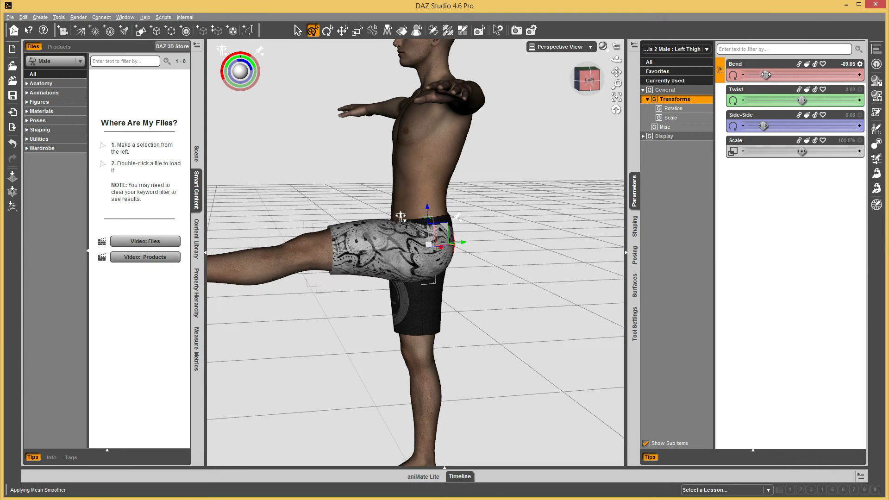
pyautogui.click(850, 64)
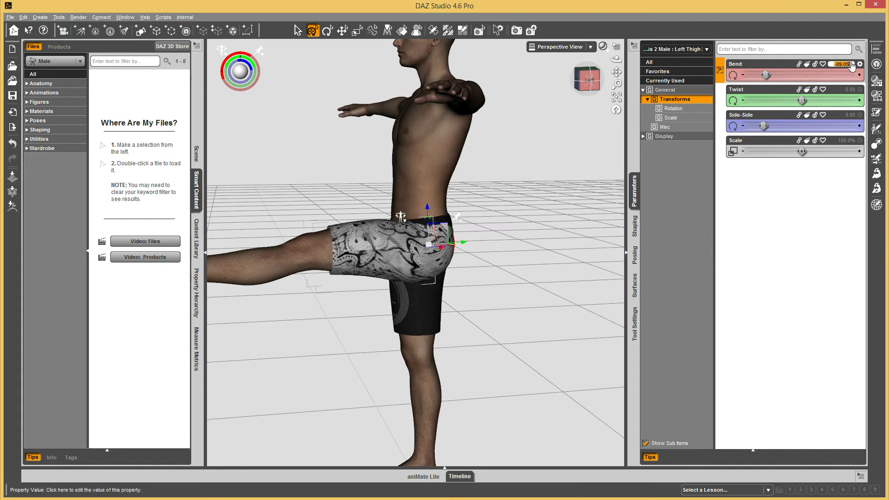
pyautogui.write('-90')
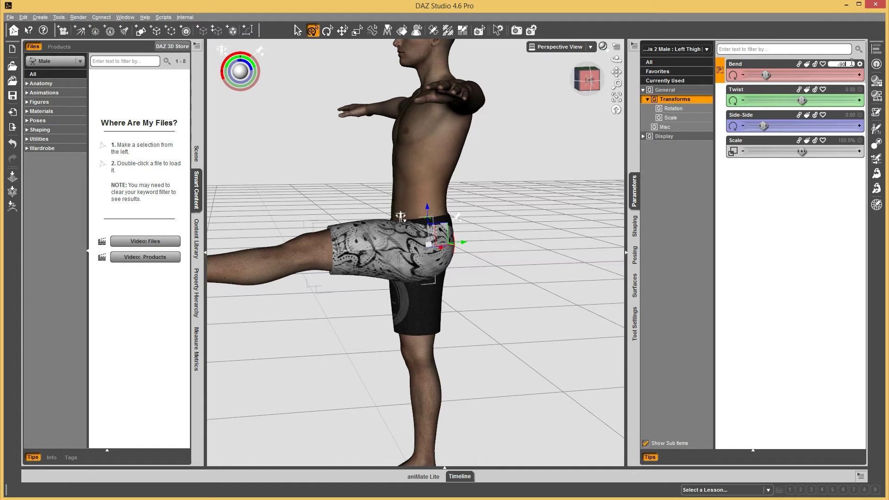
pyautogui.press('Return')
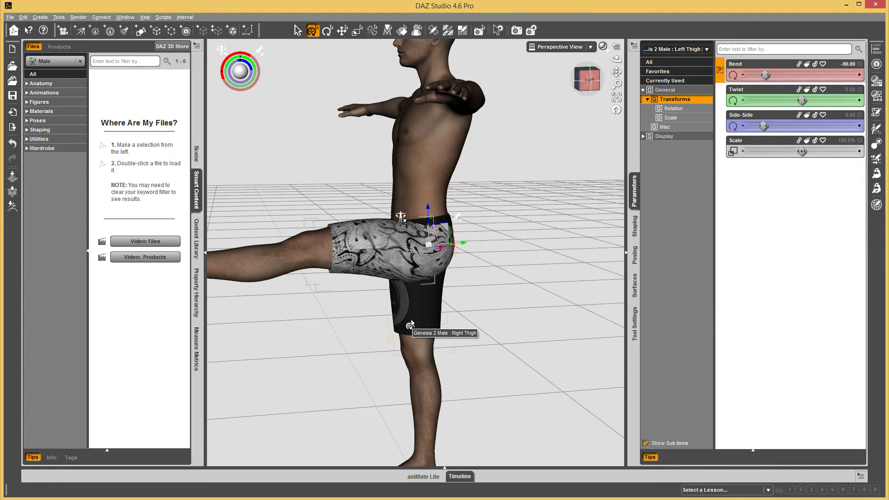
# Hide the Genesis 2 Male figure, select Surf's Up Shorts and check their mesh resolution and mesh smoothing settings.
pyautogui.click(592, 82)
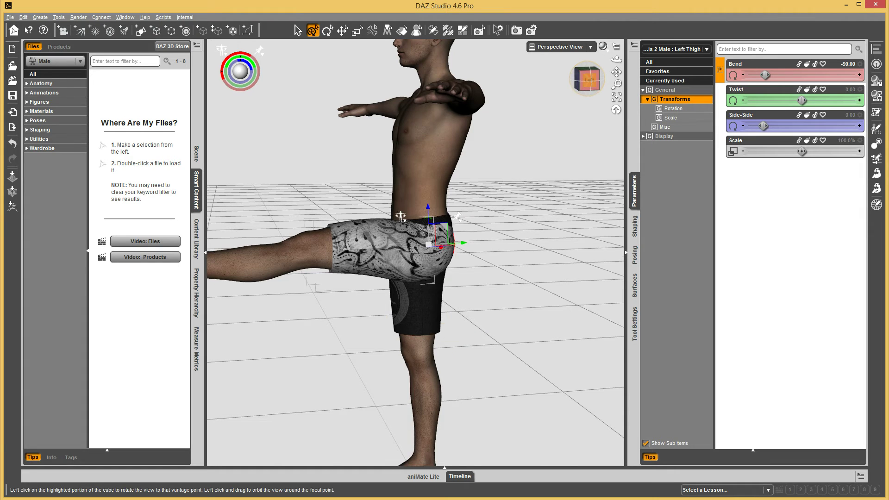
pyautogui.click(594, 81)
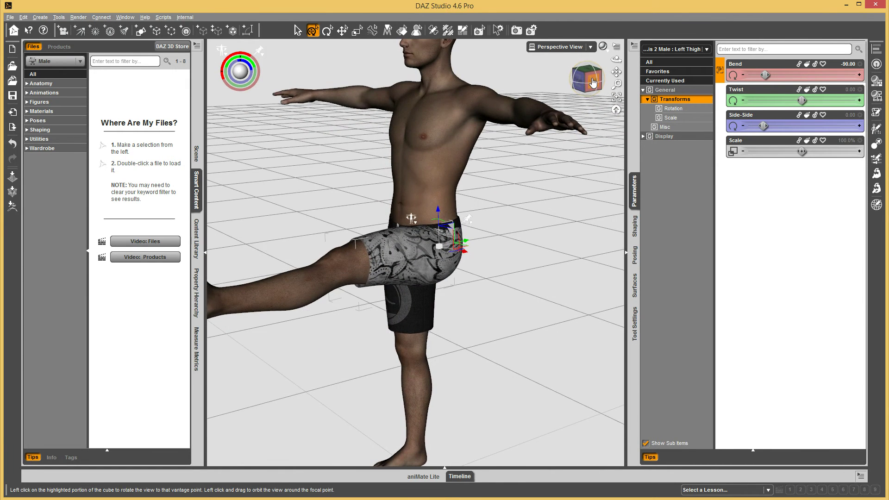
pyautogui.click(198, 157)
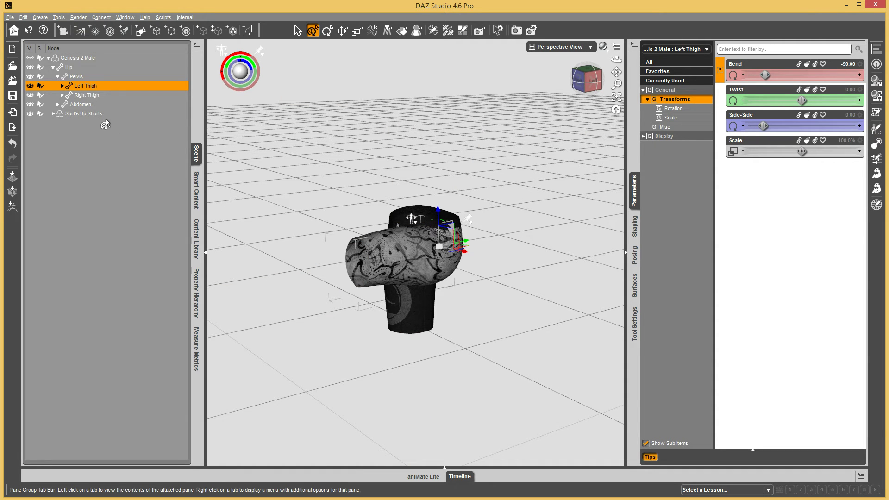
pyautogui.click(89, 114)
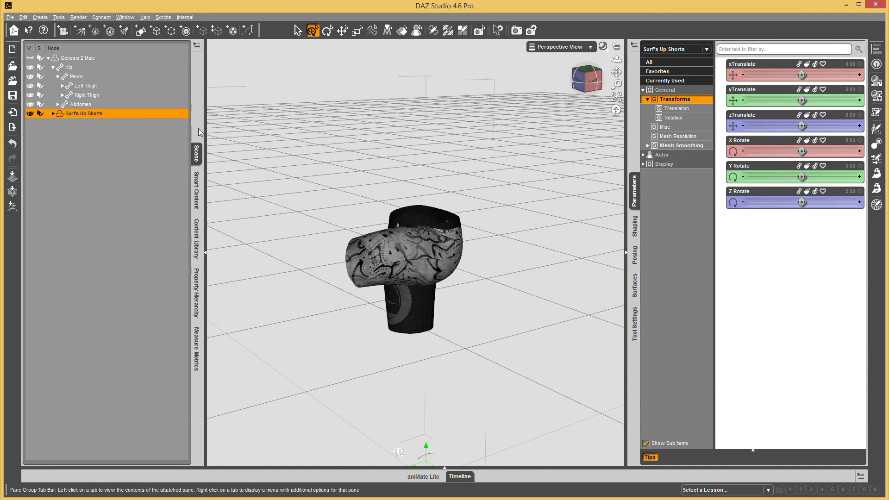
pyautogui.click(678, 137)
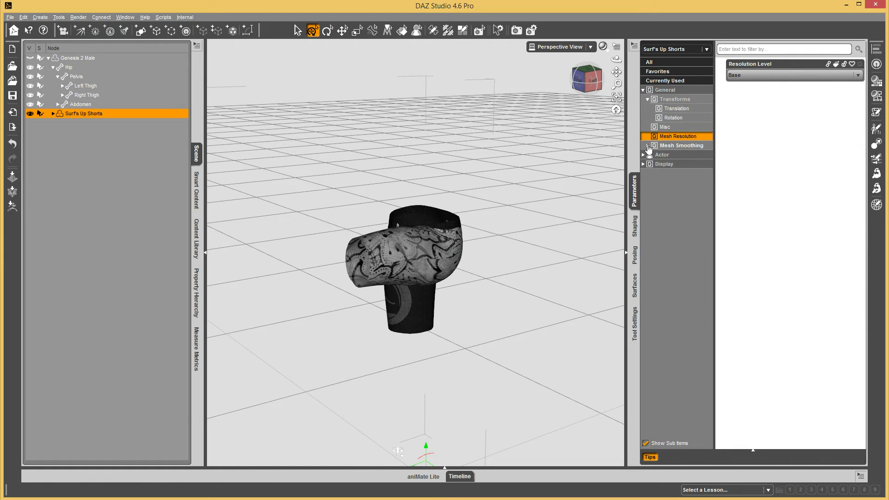
pyautogui.click(678, 146)
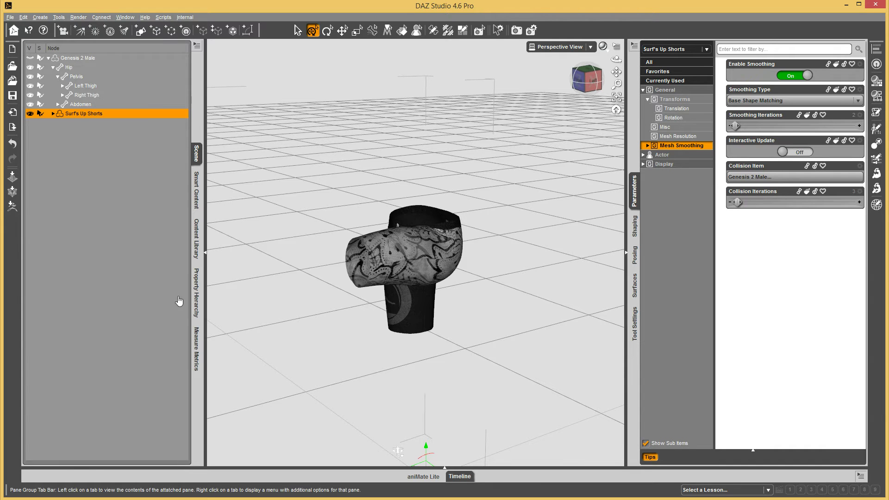
# Export the posed shorts to the Temp folder as a Wavefront OBJ named JCMIThighBendFwd, at 100% scale.
pyautogui.click(12, 127)
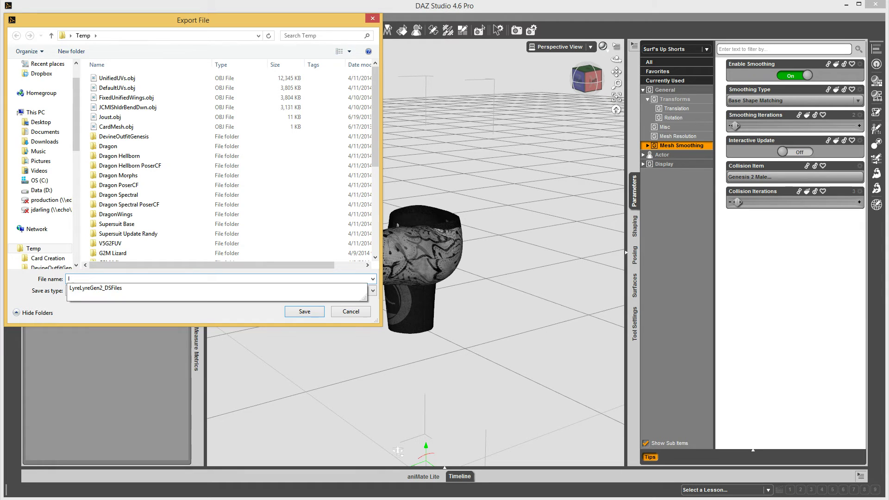
pyautogui.write('JCMIThighBendU')
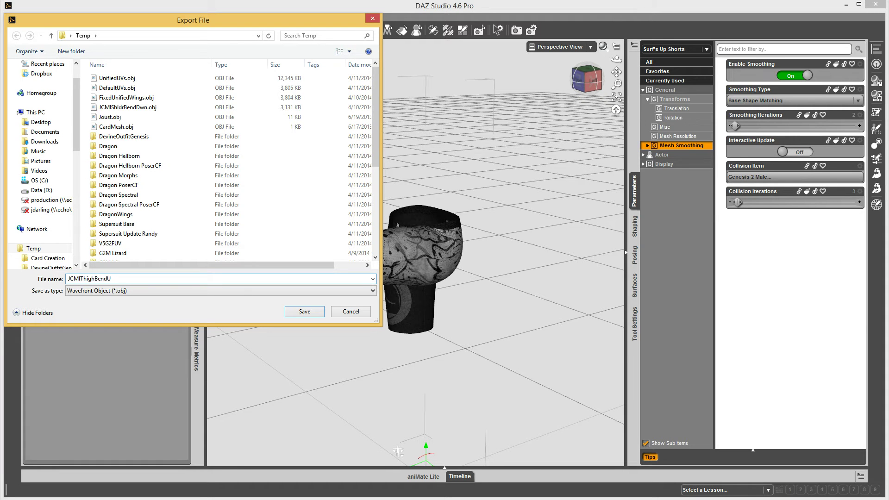
pyautogui.press('BackSpace')
pyautogui.write('Fwd')
pyautogui.click(304, 312)
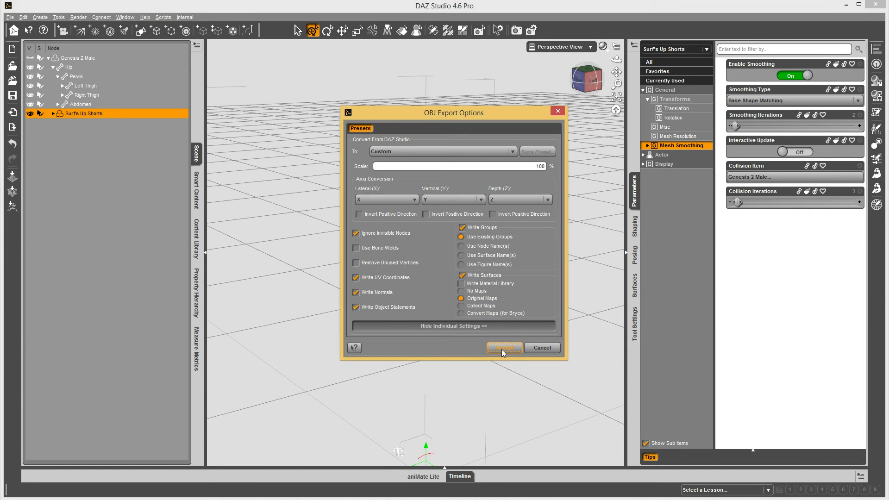
pyautogui.click(510, 347)
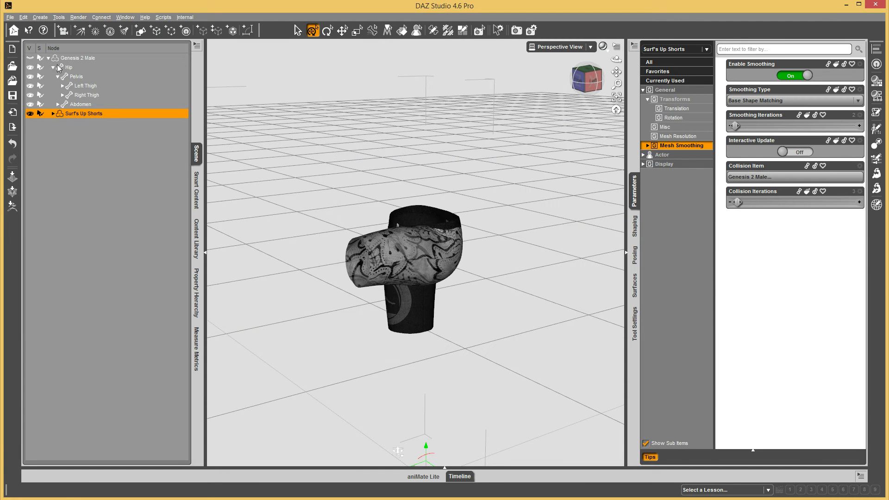
# Show Genesis 2 Male, hide Surf's Up Shorts, and set the figure's mesh resolution level to Base.
pyautogui.click(31, 58)
pyautogui.click(30, 113)
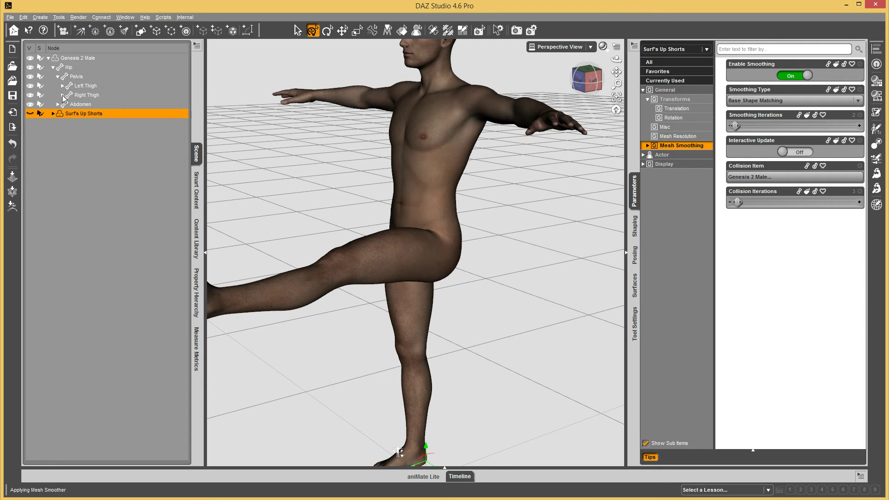
pyautogui.click(70, 58)
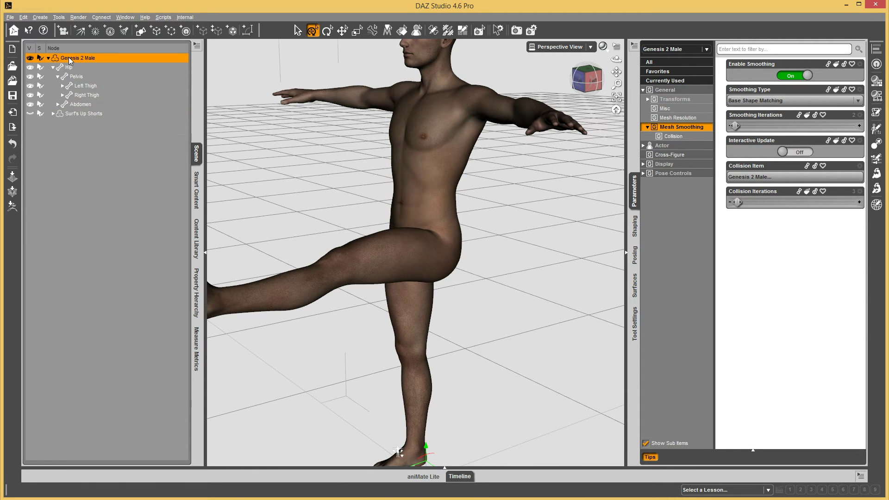
pyautogui.click(685, 119)
pyautogui.click(780, 73)
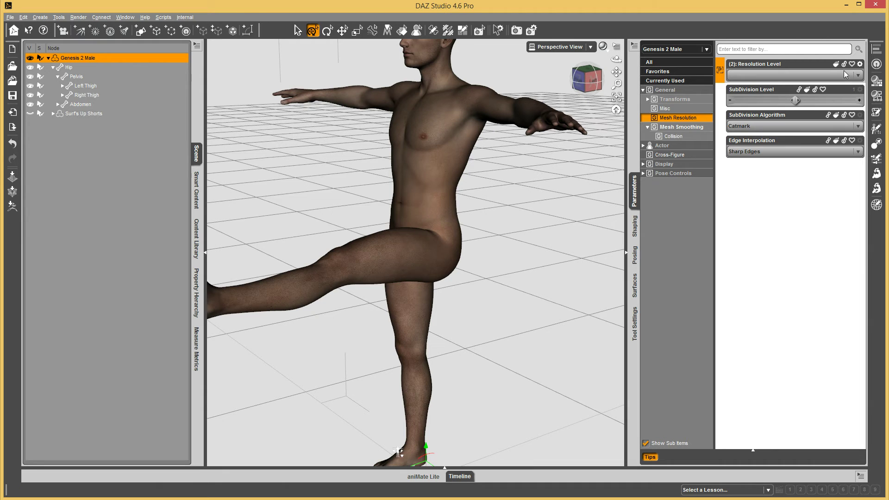
pyautogui.click(857, 78)
pyautogui.click(741, 89)
# Export the Genesis 2 Male figure to the Temp folder as a Wavefront OBJ named G2M.
pyautogui.click(12, 131)
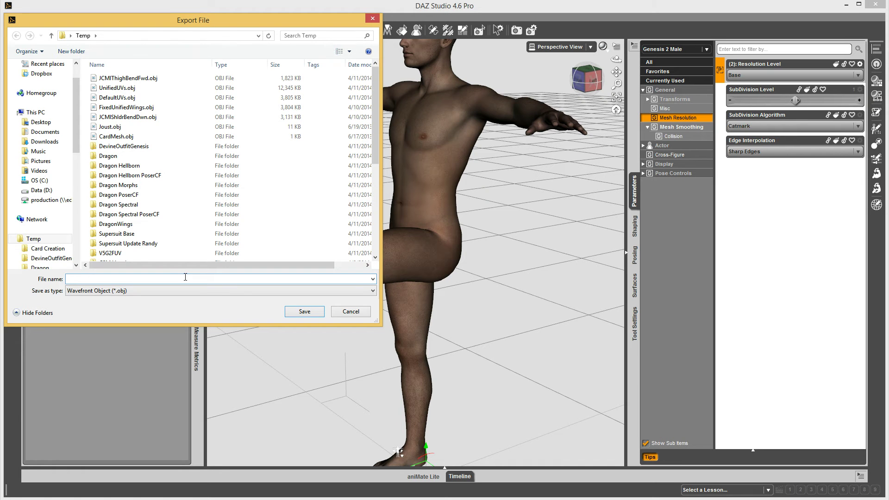
pyautogui.write('G')
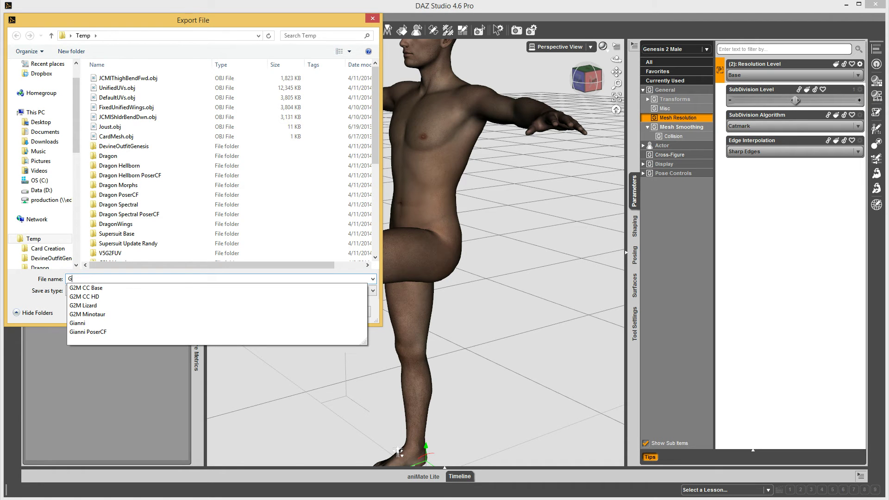
pyautogui.write('2M')
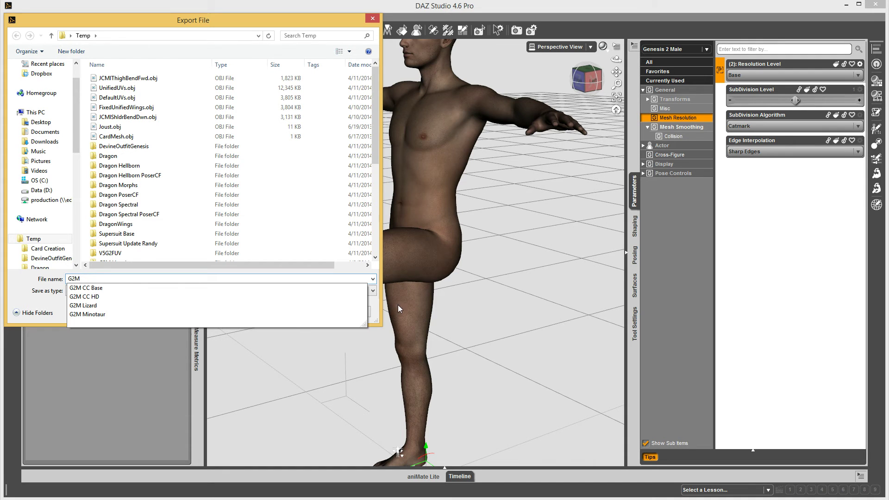
pyautogui.click(310, 310)
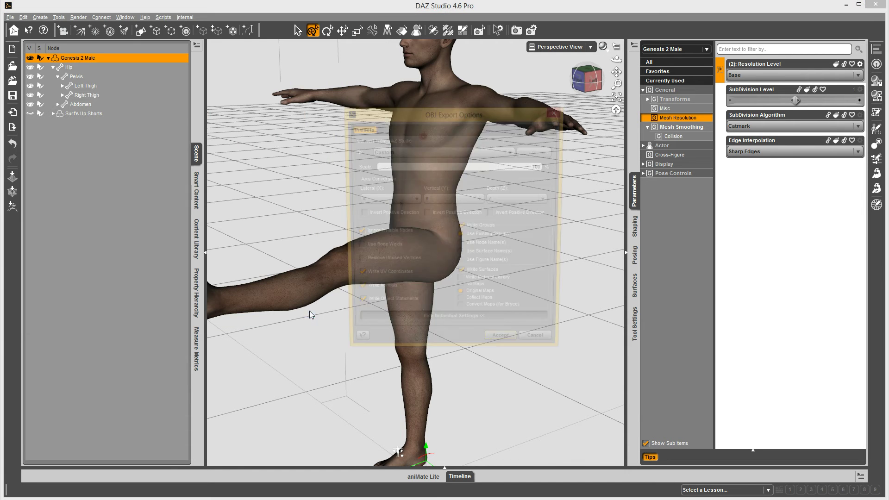
pyautogui.click(491, 348)
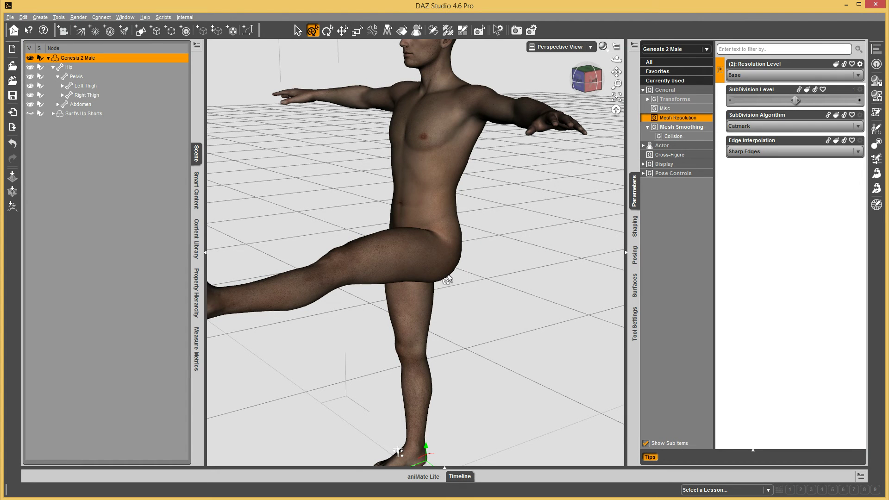
# Make Surf's Up Shorts visible again and select them in the scene.
pyautogui.click(30, 114)
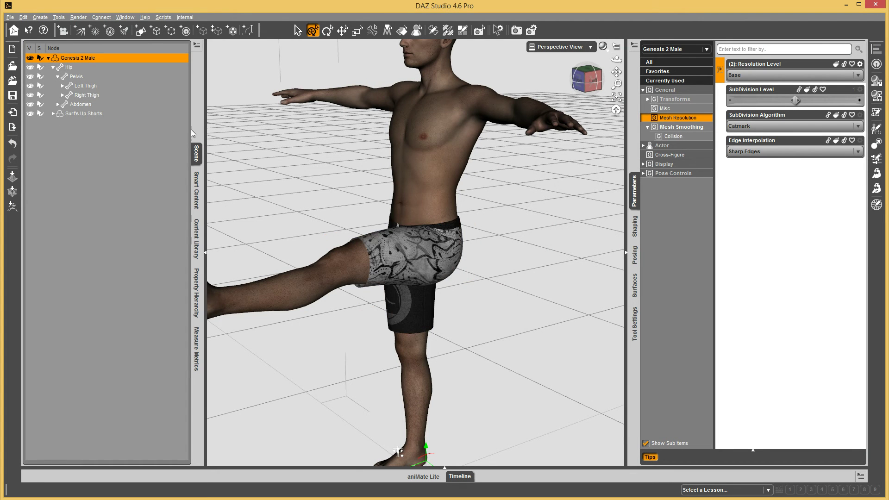
pyautogui.click(88, 115)
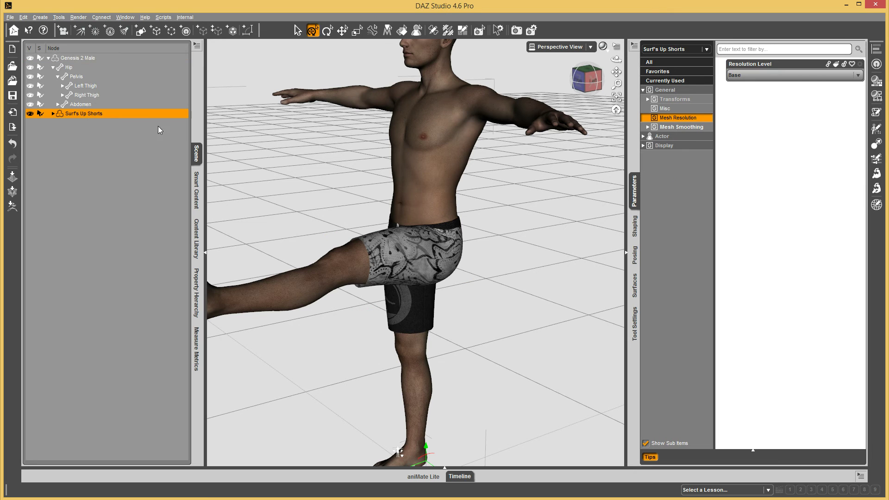
pyautogui.click(876, 189)
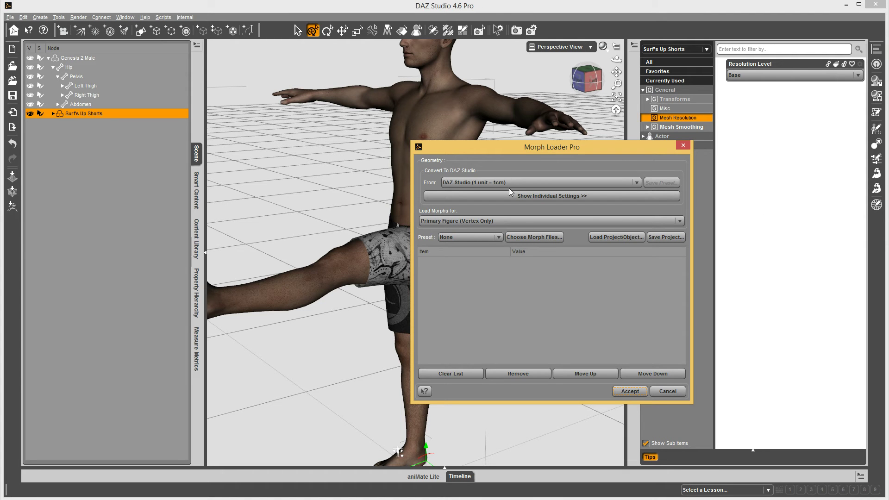
pyautogui.click(668, 391)
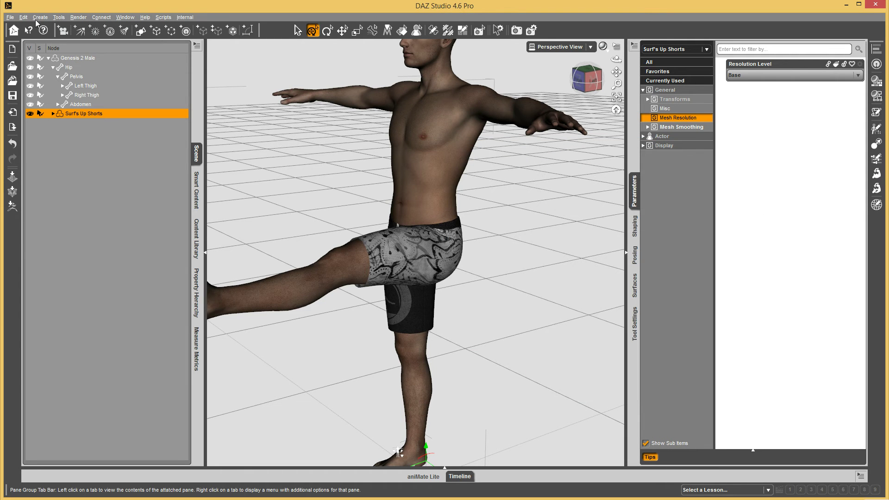
# Choose JCMIThighBendFwd.obj from the Temp folder as the morph file in Morph Loader Pro for Surf's Up Shorts.
pyautogui.click(25, 18)
pyautogui.moveTo(85, 90)
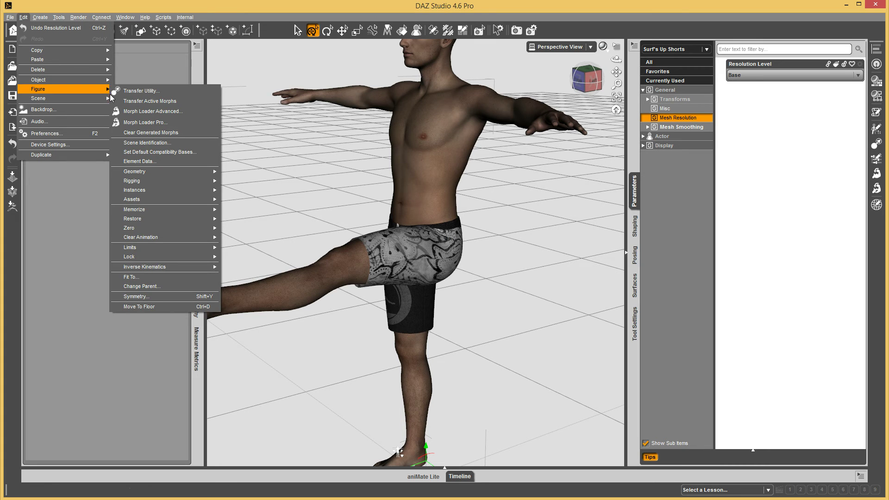
pyautogui.click(170, 122)
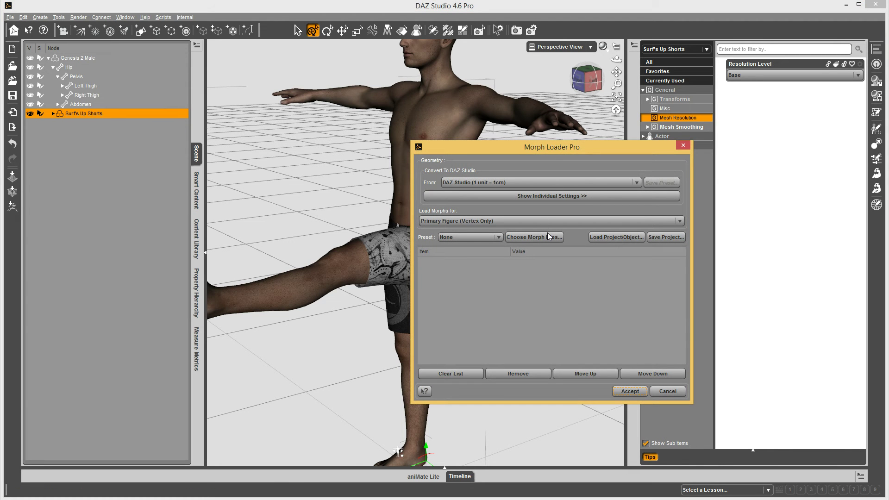
pyautogui.click(540, 239)
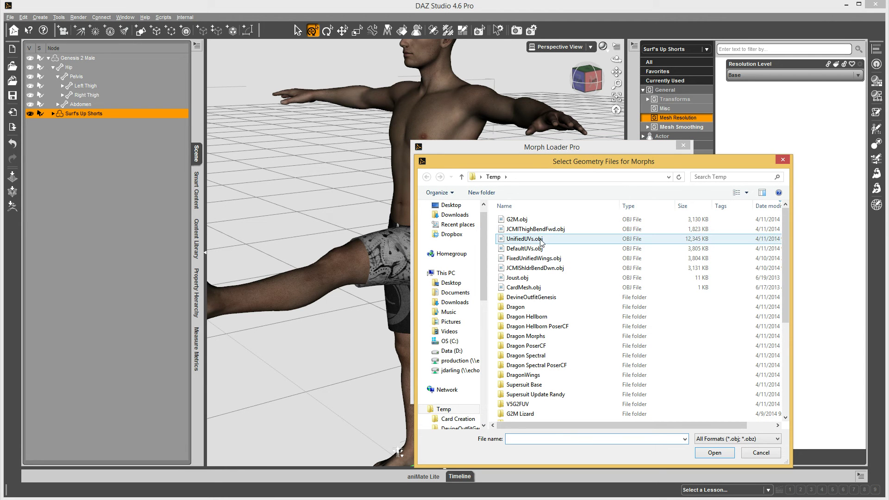
pyautogui.moveTo(543, 162); pyautogui.dragTo(502, 132)
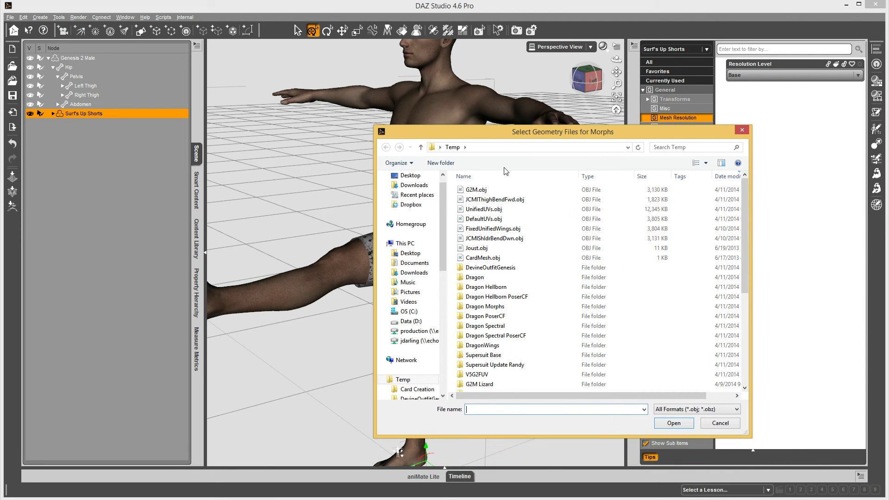
pyautogui.click(492, 200)
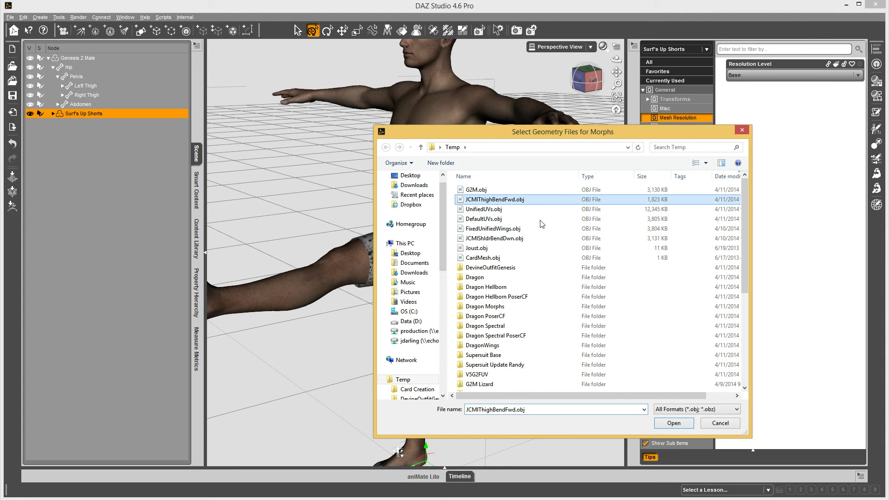
pyautogui.click(675, 424)
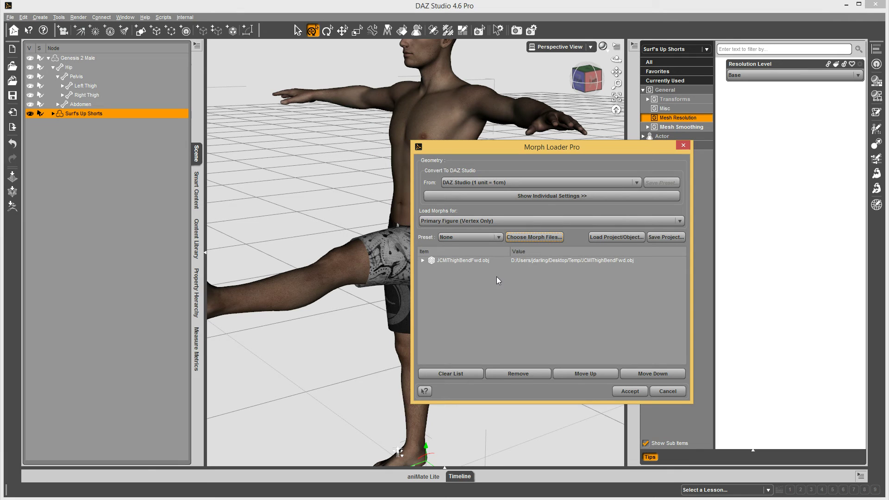
# Enable Reverse Deformations for the JCMIThighBendFwd morph and load it onto the shorts.
pyautogui.click(422, 262)
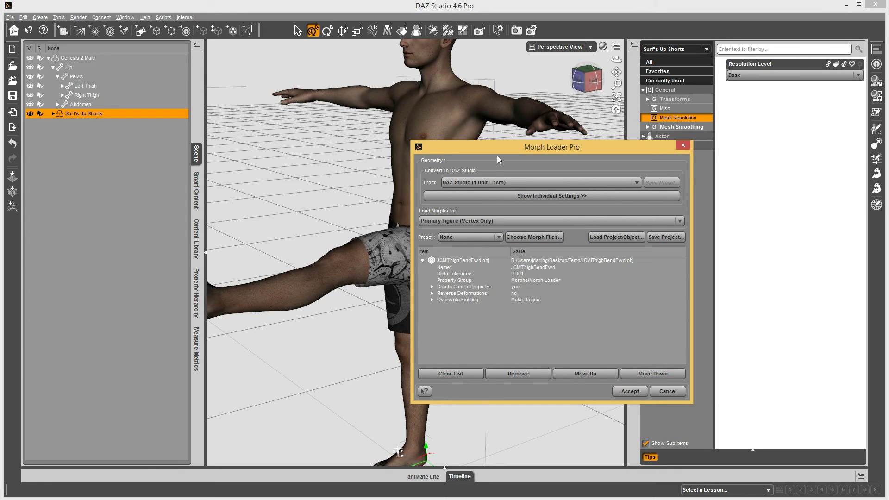
pyautogui.moveTo(507, 151); pyautogui.dragTo(594, 132)
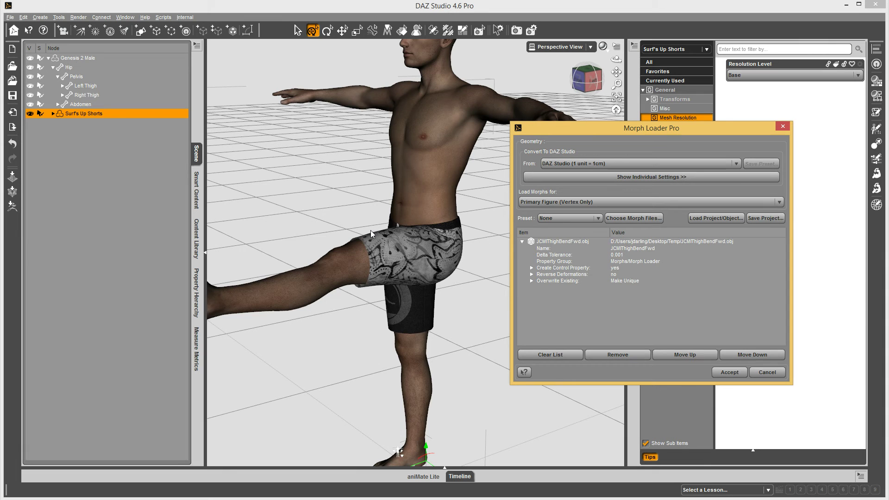
pyautogui.click(616, 278)
pyautogui.click(619, 283)
pyautogui.click(730, 373)
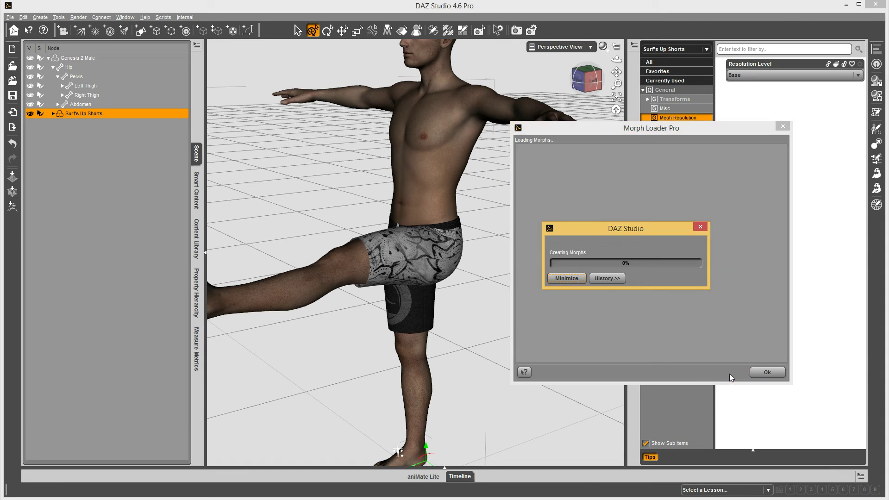
pyautogui.click(771, 373)
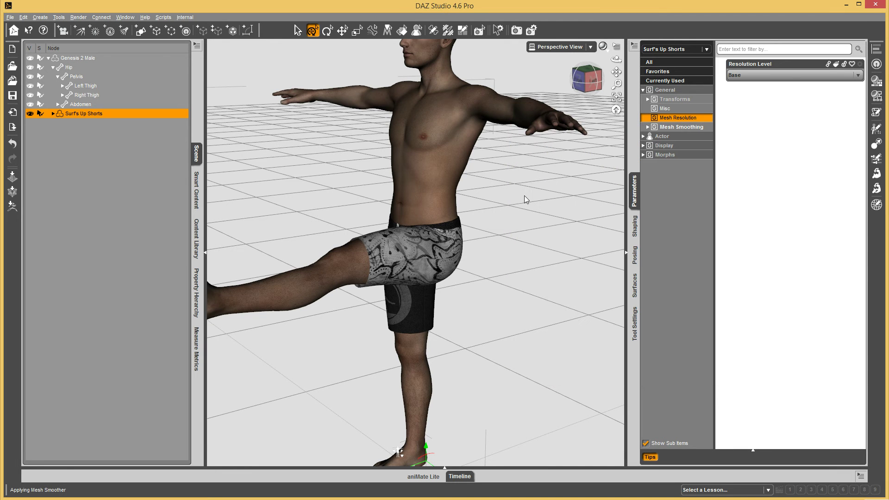
# Try the JCMIThighBendFwd dial on the shorts and set the morph's minimum limit to 0%.
pyautogui.click(665, 154)
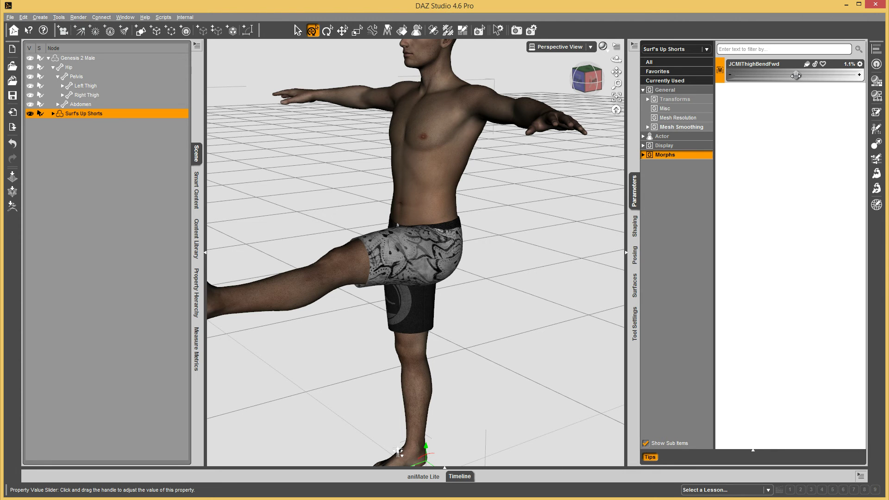
pyautogui.moveTo(795, 75)
pyautogui.mouseDown()
pyautogui.moveTo(857, 76)
pyautogui.moveTo(796, 75)
pyautogui.mouseUp()
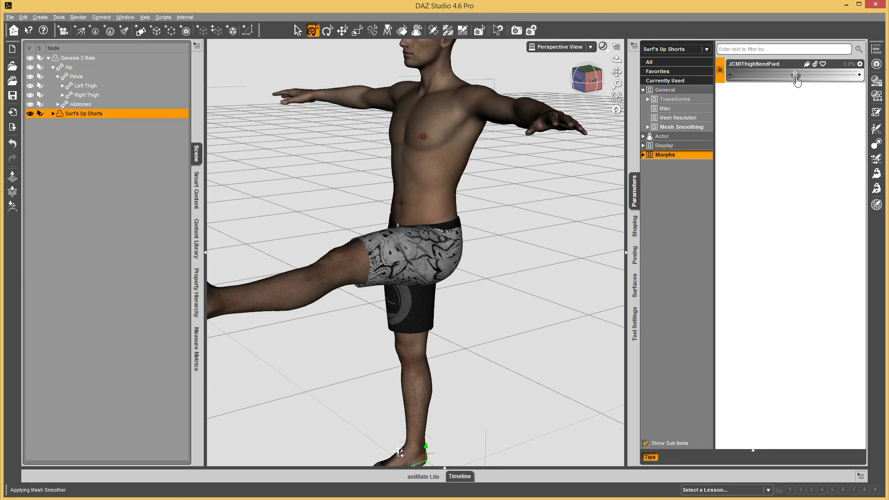
pyautogui.moveTo(797, 81)
pyautogui.mouseDown()
pyautogui.moveTo(731, 76)
pyautogui.moveTo(796, 76)
pyautogui.mouseUp()
pyautogui.click(860, 64)
pyautogui.click(854, 67)
pyautogui.click(480, 277)
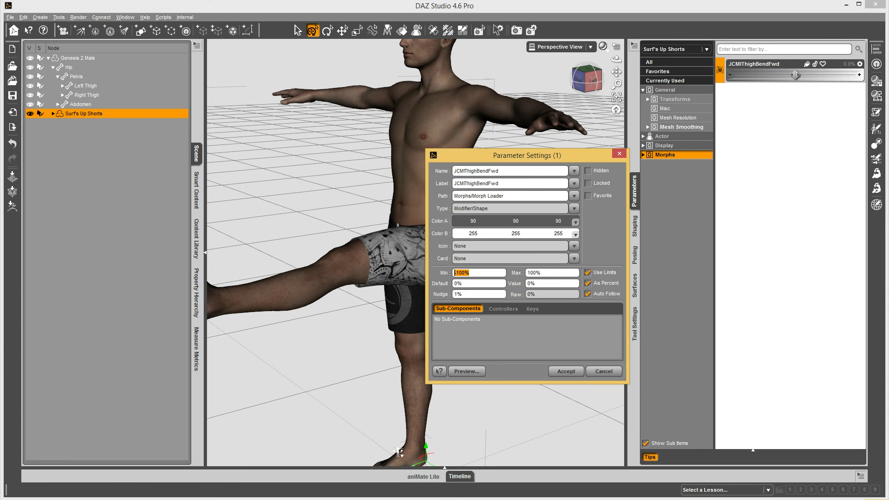
pyautogui.write('0')
pyautogui.press('Tab')
pyautogui.click(574, 372)
# Dial the shorts' JCMIThighBendFwd morph to 100% and inspect the bent leg from the front and side.
pyautogui.click(744, 75)
pyautogui.moveTo(741, 75); pyautogui.dragTo(732, 75)
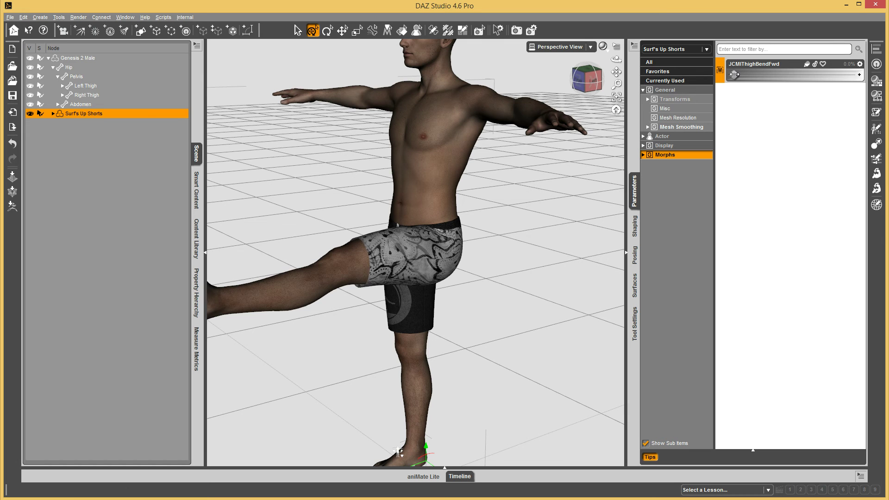
pyautogui.moveTo(734, 76); pyautogui.dragTo(858, 75)
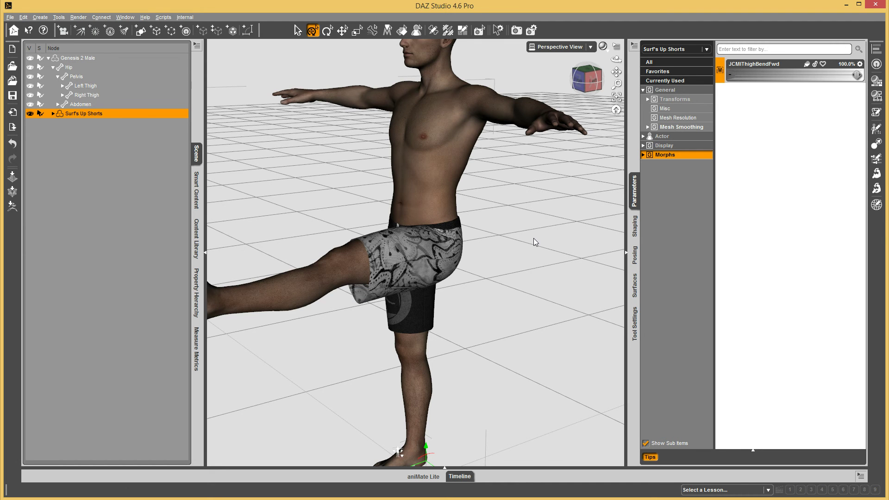
pyautogui.keyDown('alt'); pyautogui.moveTo(473, 238); pyautogui.dragTo(472, 242); pyautogui.keyUp('alt')
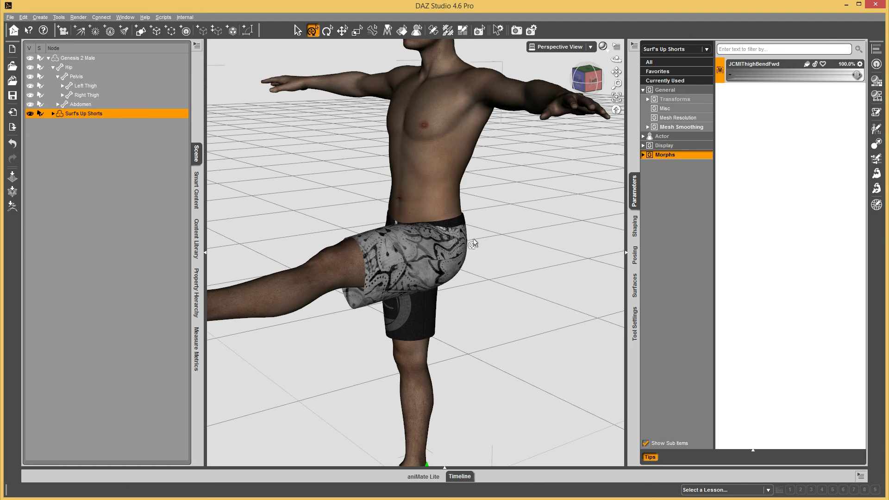
pyautogui.click(589, 82)
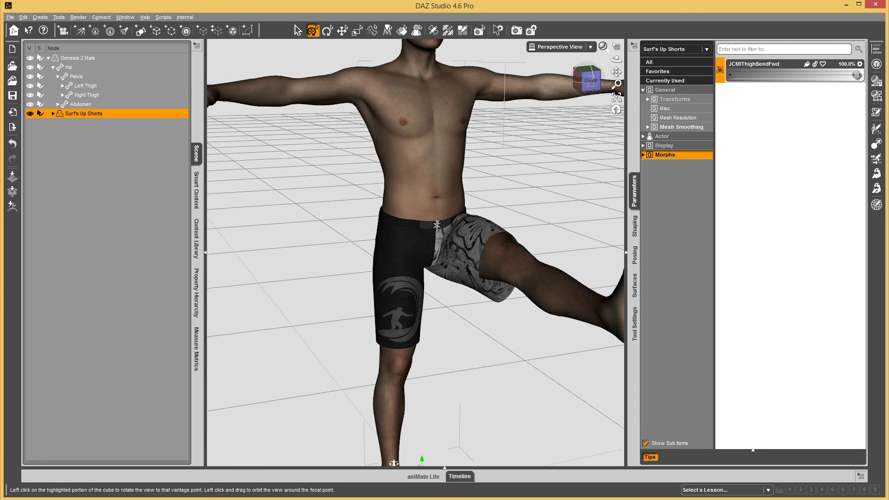
pyautogui.click(579, 69)
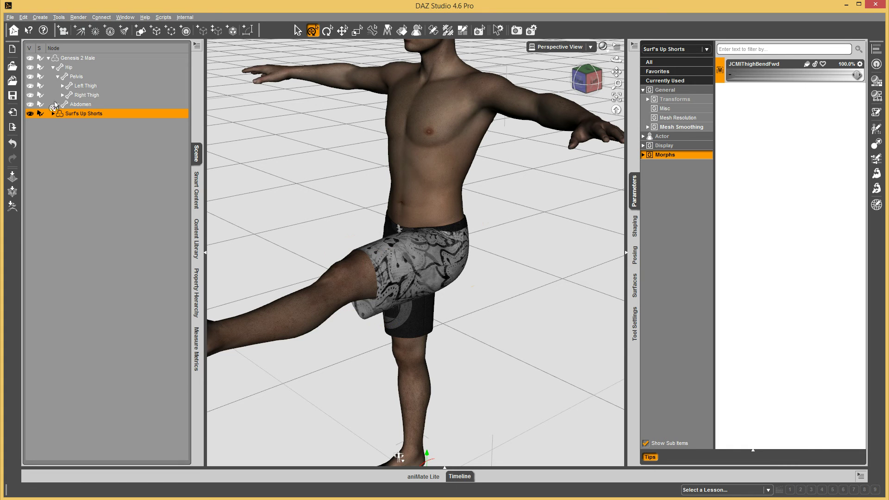
# Compare the left thigh's Bend value on Genesis 2 Male and the shorts, ending with the shorts' Left Thigh bone selected.
pyautogui.click(58, 123)
pyautogui.click(62, 133)
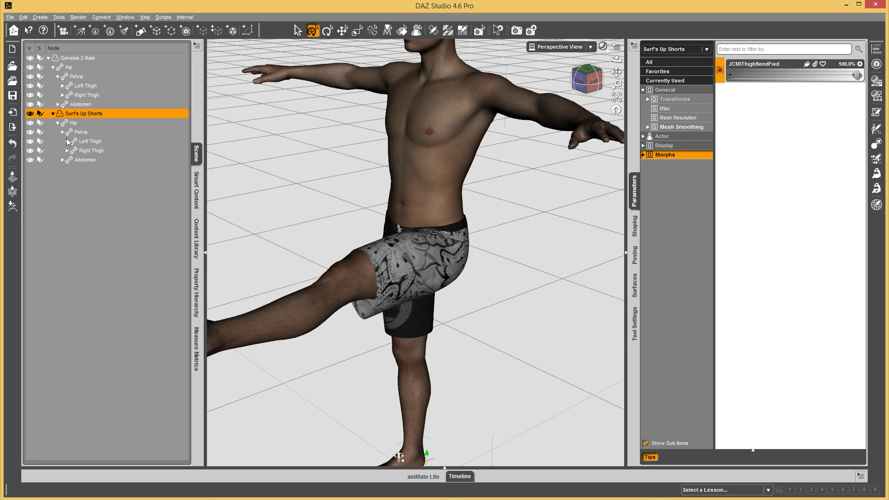
pyautogui.click(90, 143)
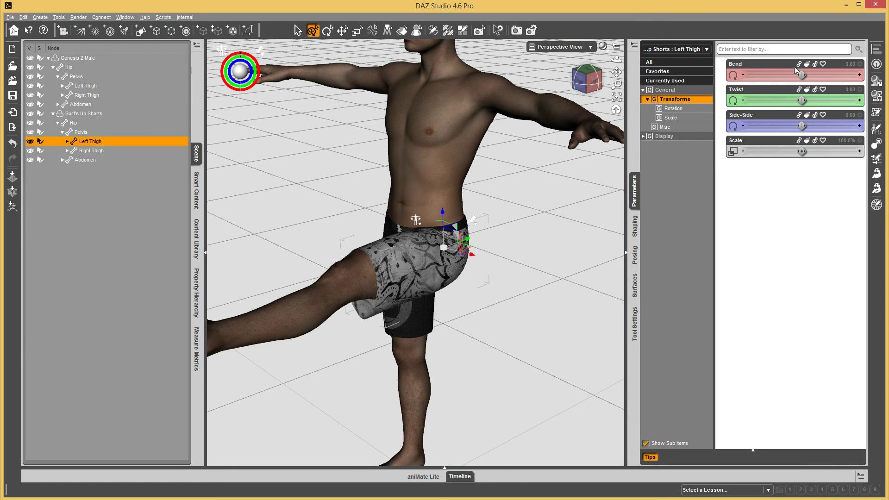
pyautogui.click(86, 86)
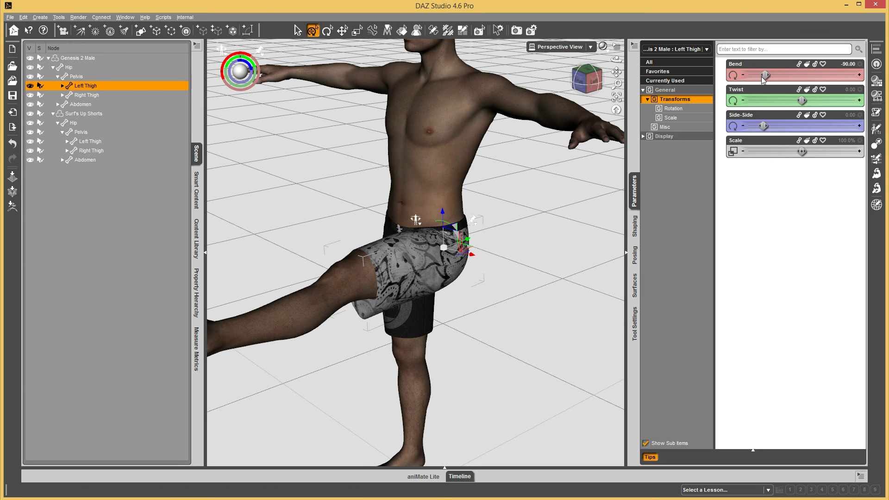
pyautogui.click(89, 142)
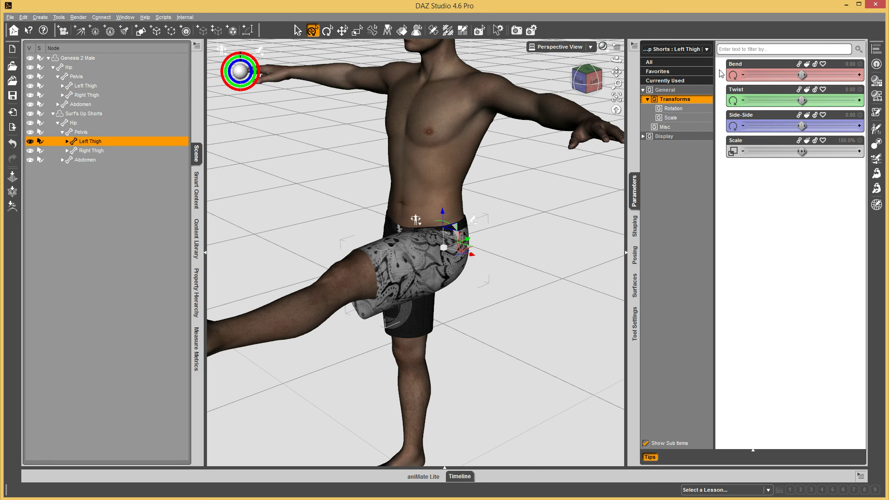
# Run ERC Freeze on the Bend of the shorts' left thigh, excluding XRotate (Bend) and freezing only JCMIThighBendFwd.
pyautogui.rightClick(723, 209)
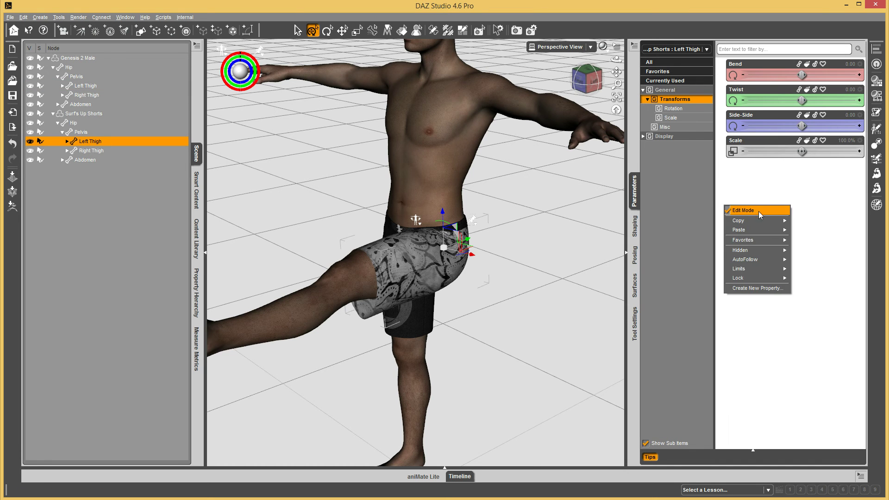
pyautogui.rightClick(745, 190)
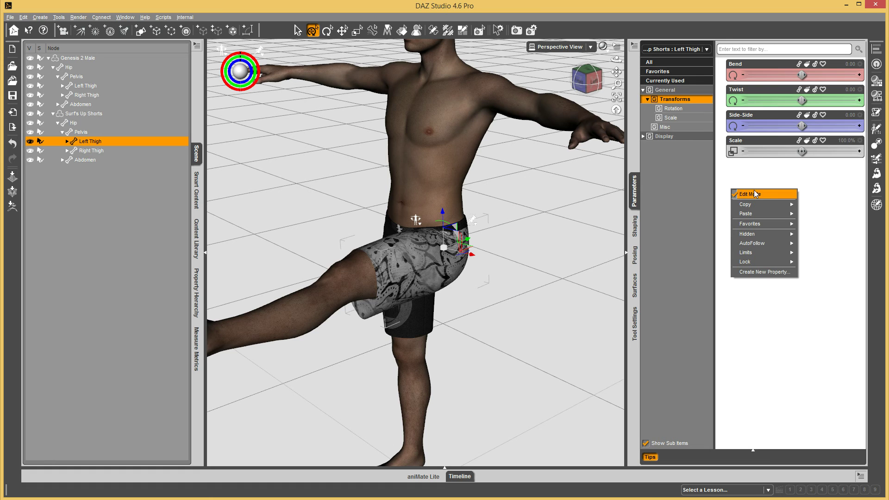
pyautogui.rightClick(722, 68)
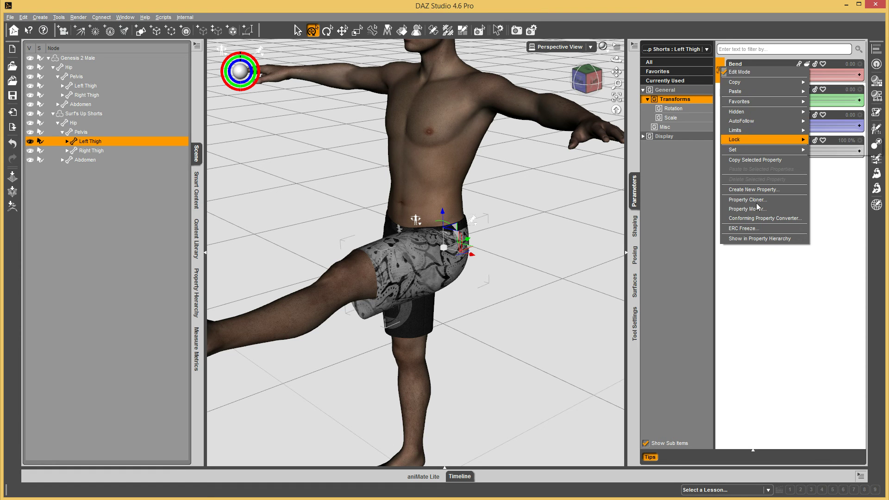
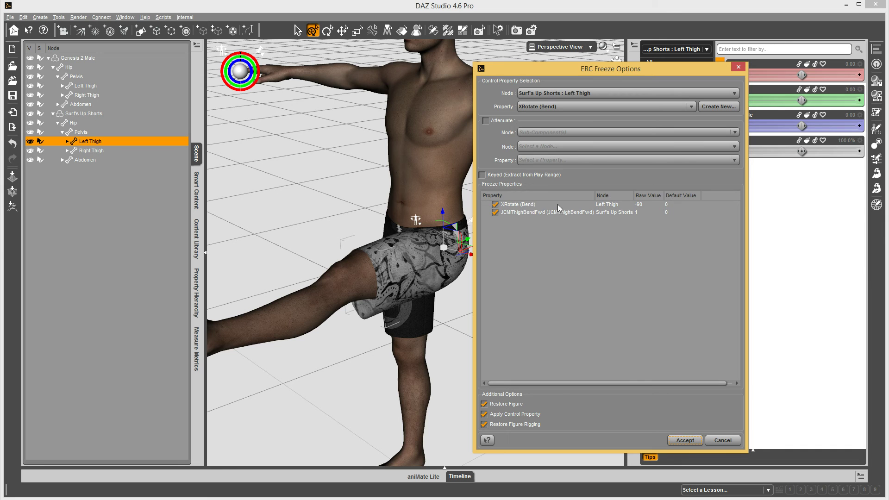
pyautogui.click(495, 206)
pyautogui.click(517, 214)
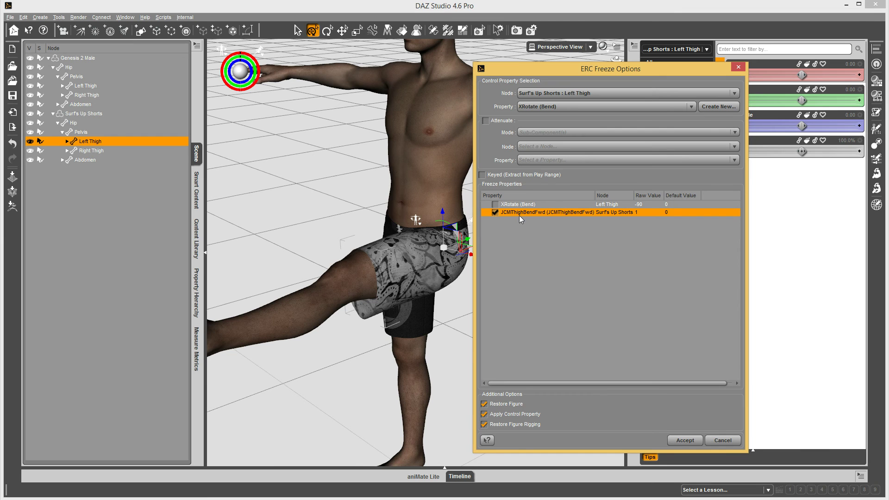
pyautogui.click(688, 441)
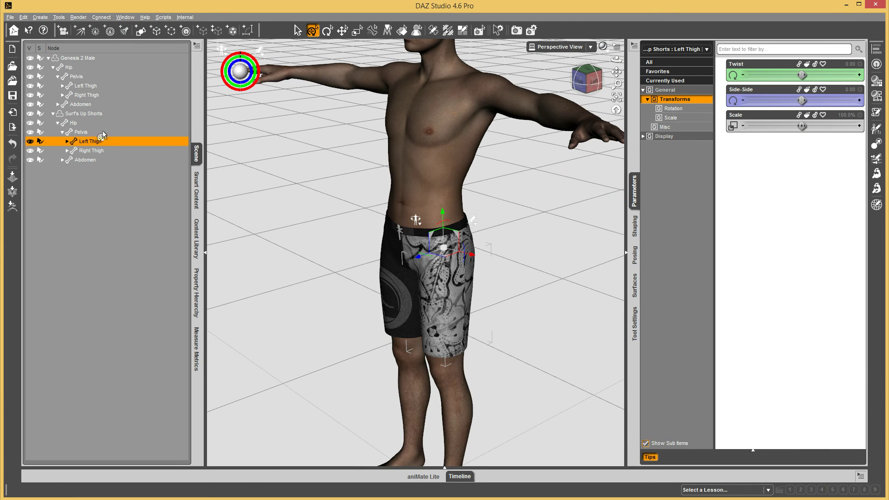
# Bend Genesis 2 Male's left thigh to about -96 and check the JCMIThighBendFwd value on Surf's Up Shorts.
pyautogui.click(85, 87)
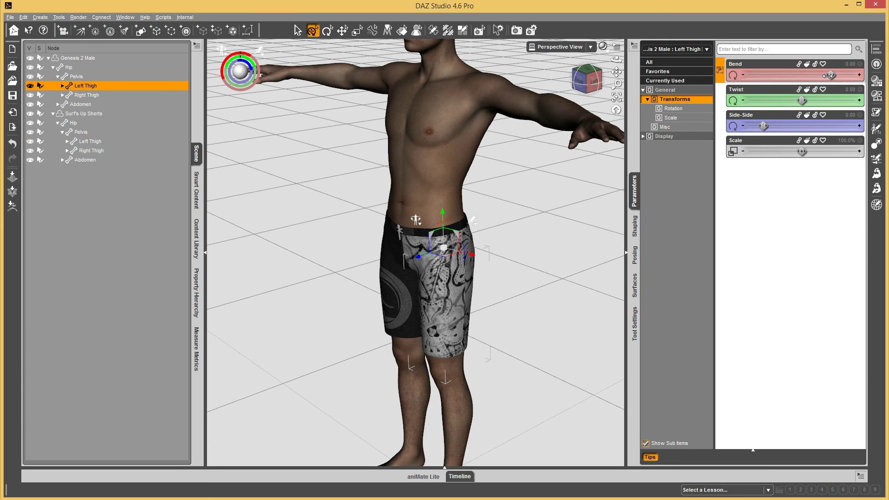
pyautogui.moveTo(833, 77); pyautogui.dragTo(761, 75)
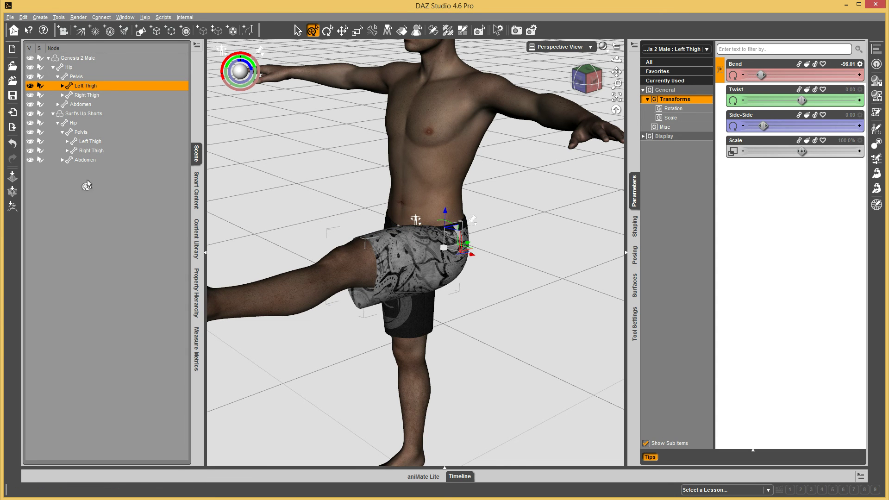
pyautogui.click(80, 117)
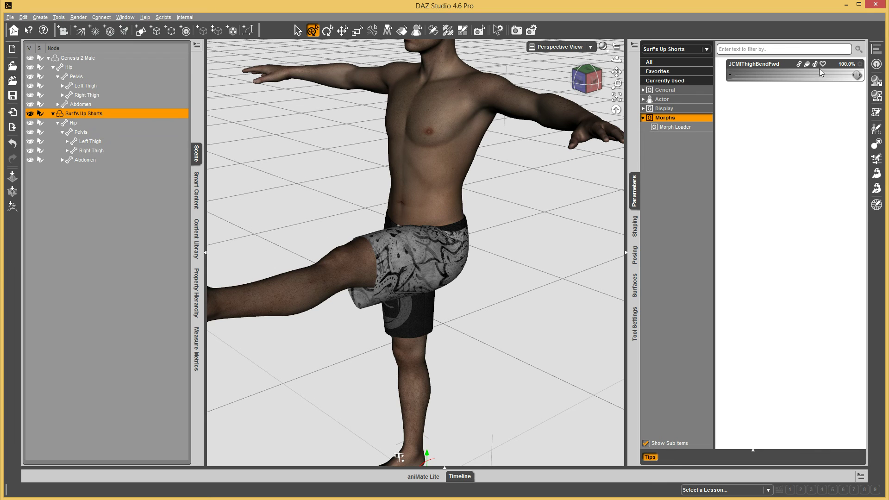
# Set Genesis 2 Male's left thigh bend to about -61 and check the shorts' morph value and fit from the side.
pyautogui.click(85, 87)
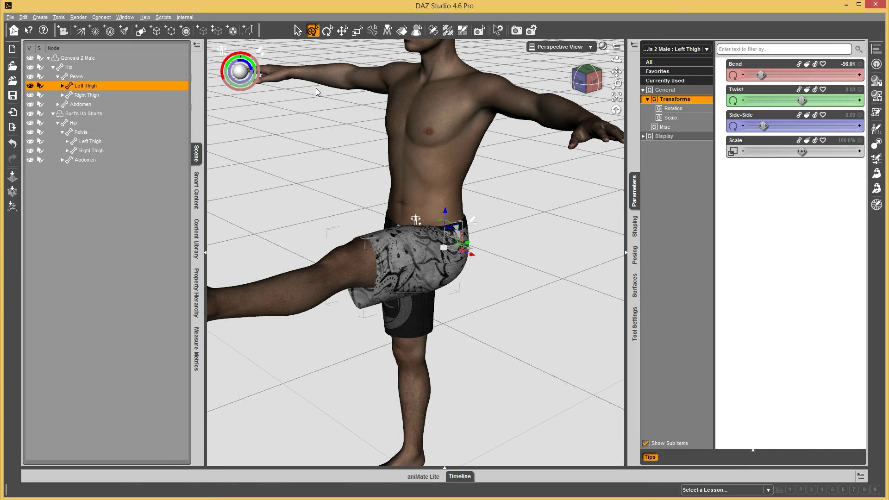
pyautogui.moveTo(772, 73); pyautogui.dragTo(787, 75)
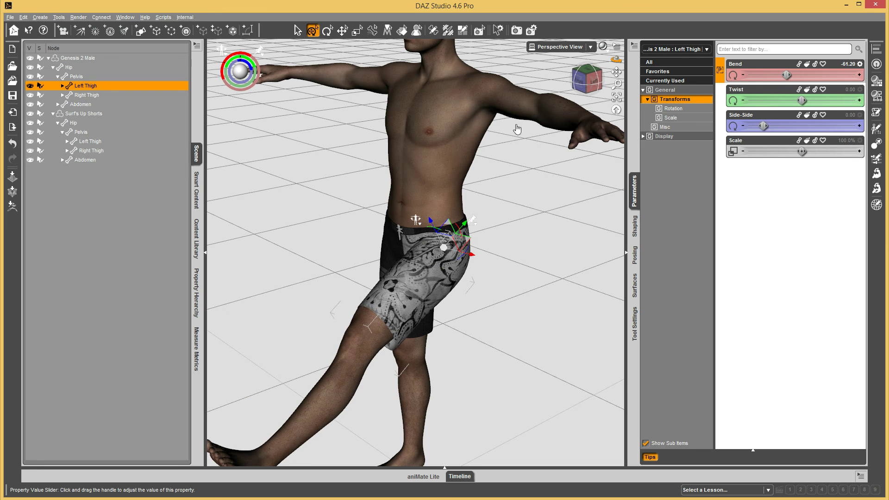
pyautogui.click(82, 114)
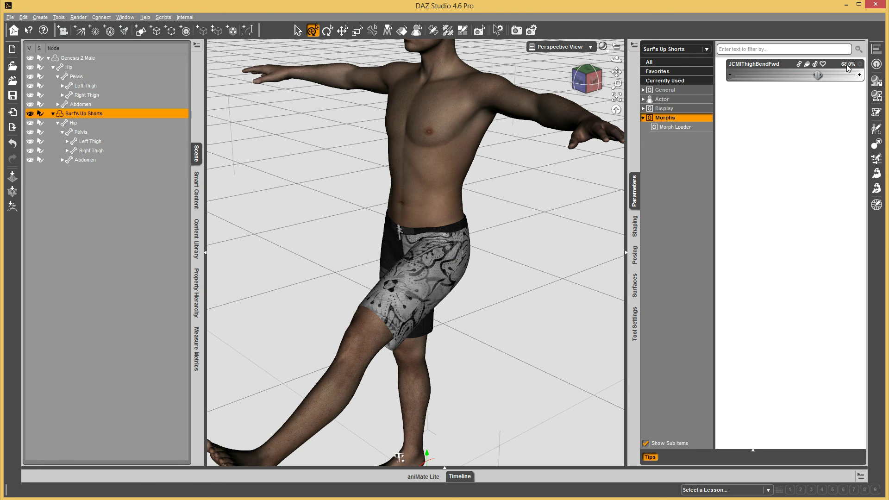
pyautogui.click(594, 86)
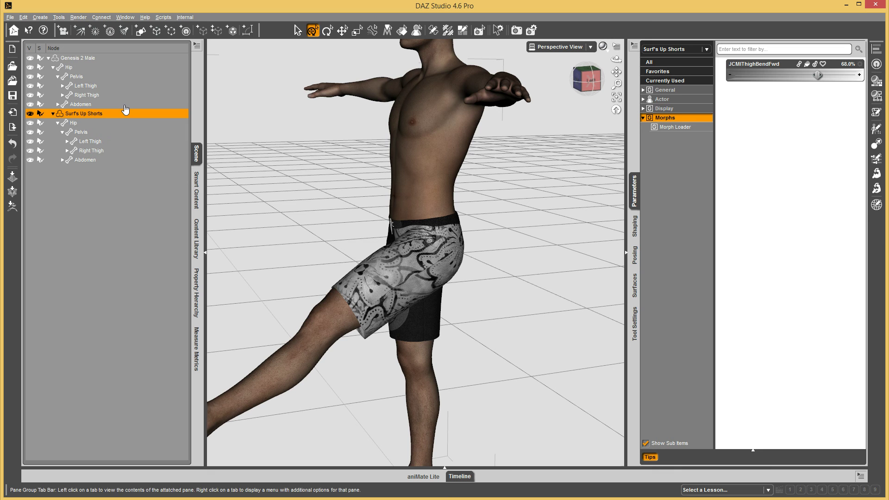
# Set Genesis 2 Male's left thigh bend to -90 and check the morph value on Surf's Up Shorts.
pyautogui.click(85, 85)
pyautogui.click(845, 64)
pyautogui.write('-90')
pyautogui.press('Return')
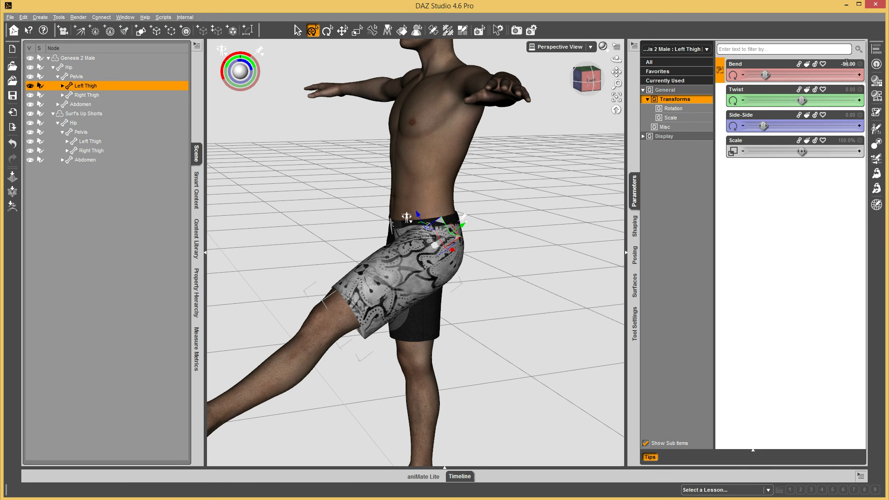
pyautogui.click(101, 113)
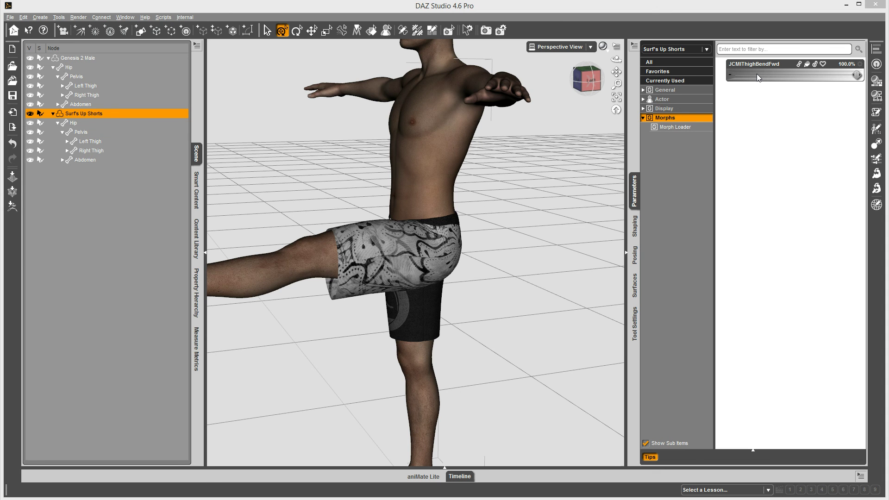
# Open the parameter settings of the shorts' JCMIThighBendFwd morph and set its type to Modifier/Corrective.
pyautogui.click(724, 69)
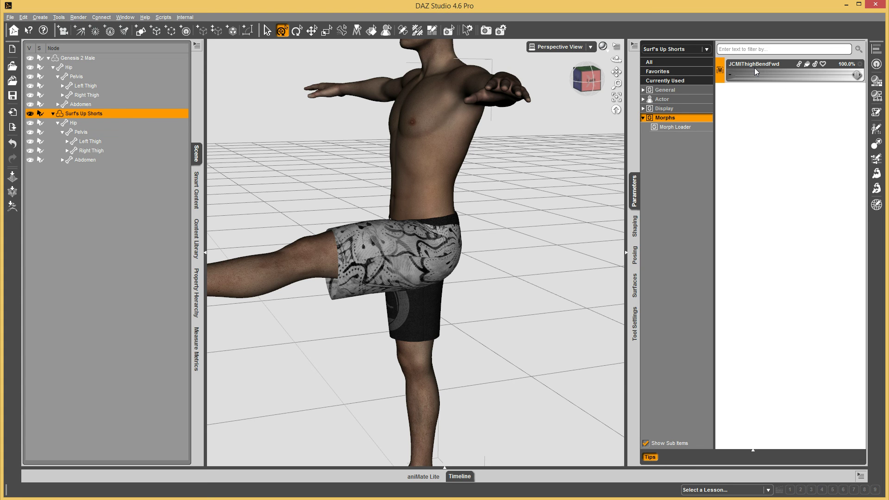
pyautogui.click(860, 64)
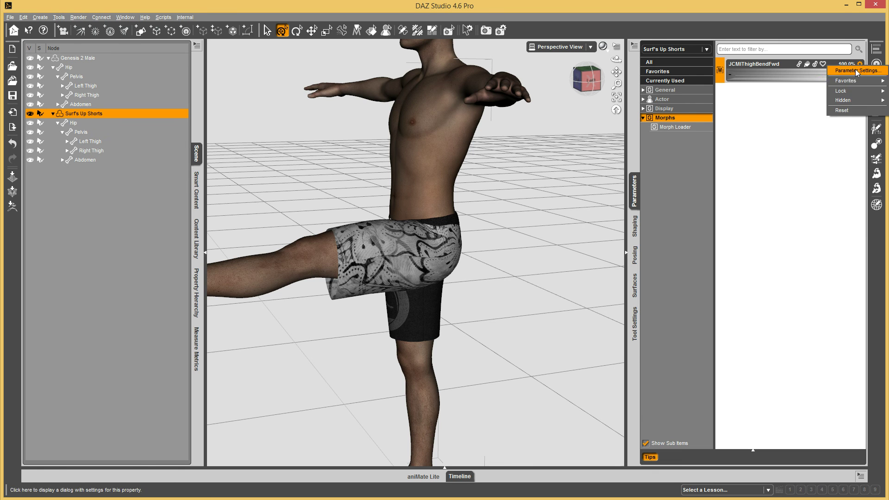
pyautogui.click(855, 69)
pyautogui.moveTo(547, 154); pyautogui.dragTo(564, 126)
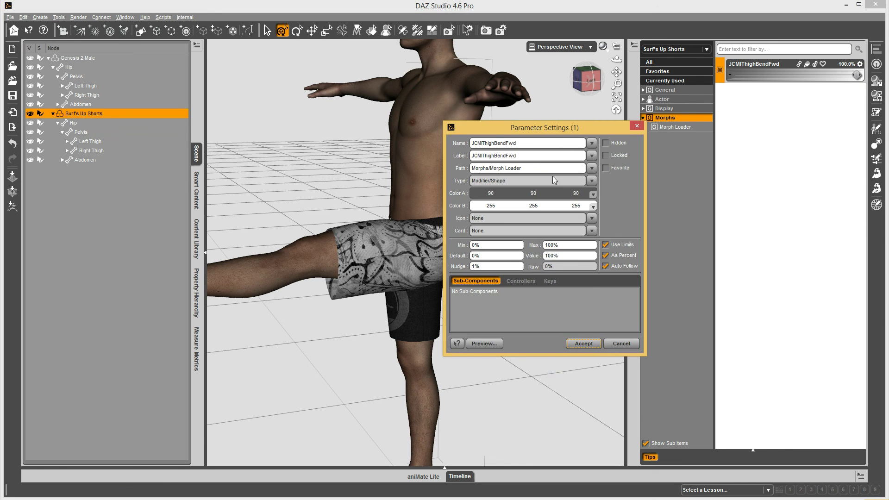
pyautogui.click(593, 181)
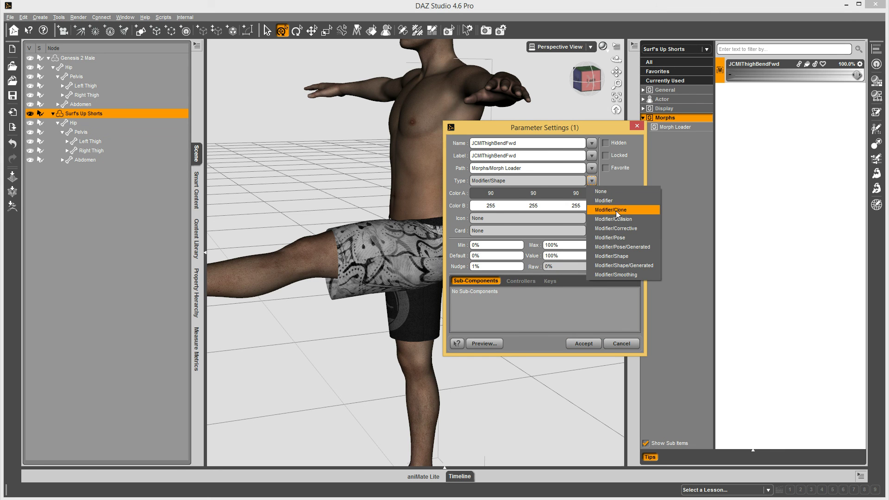
pyautogui.click(622, 229)
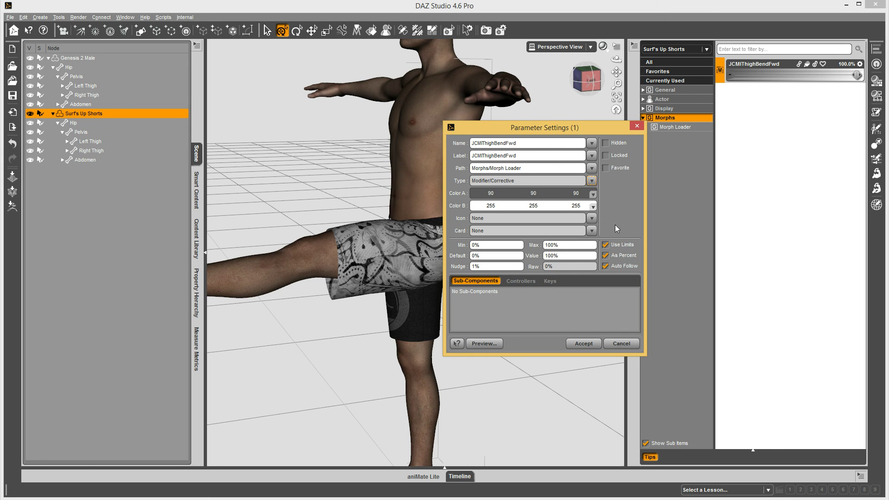
# Set the morph's Color A to dark grey 41, 41, 41 and Color B to dark red 127, 0, 0.
pyautogui.click(548, 195)
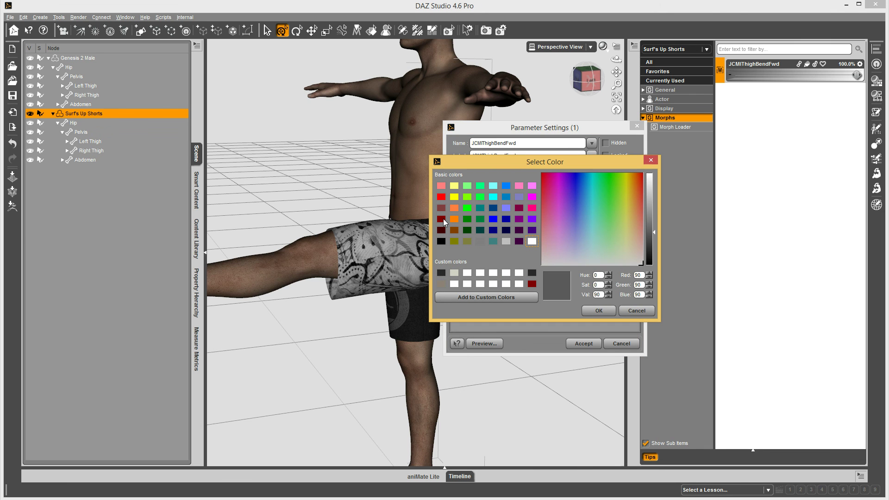
pyautogui.click(532, 273)
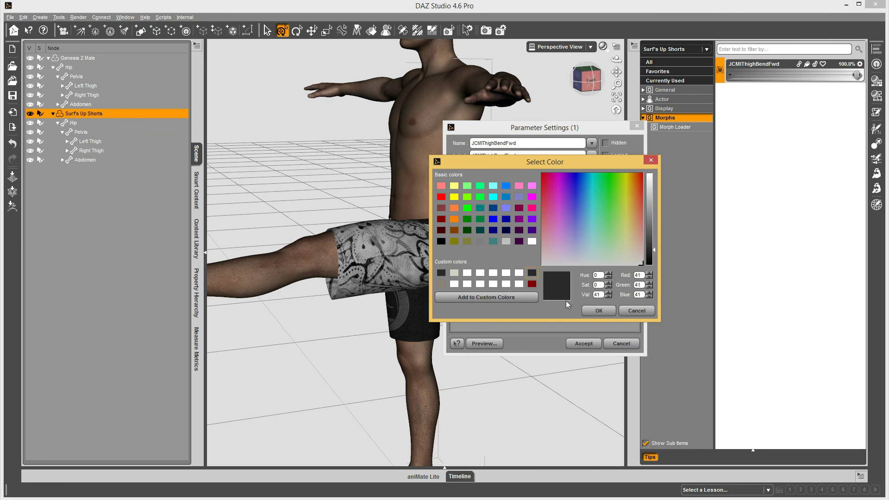
pyautogui.click(599, 311)
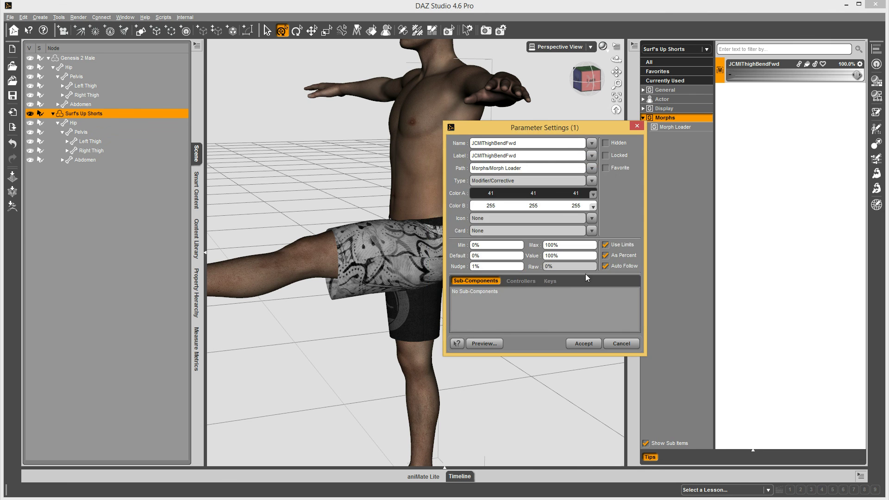
pyautogui.click(518, 209)
pyautogui.click(532, 284)
pyautogui.click(599, 311)
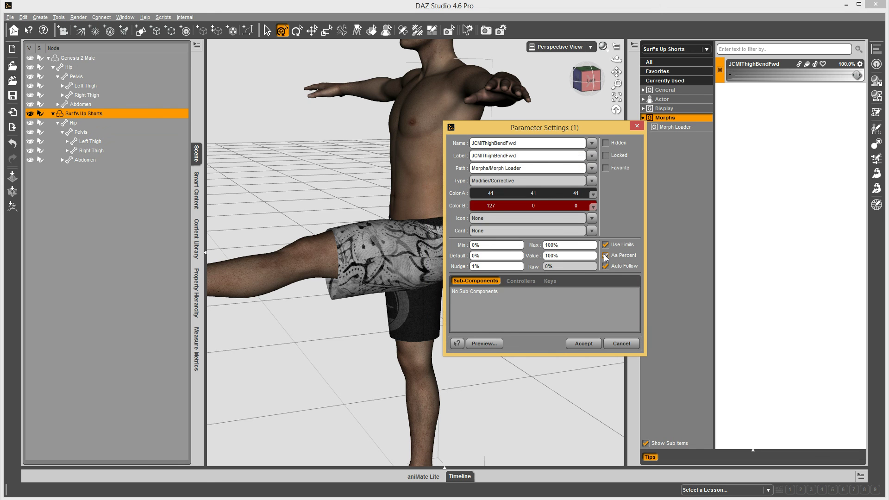
# Change the morph's path to Hidden/JCMs, mark it as hidden and accept the parameter settings.
pyautogui.click(605, 255)
pyautogui.click(592, 170)
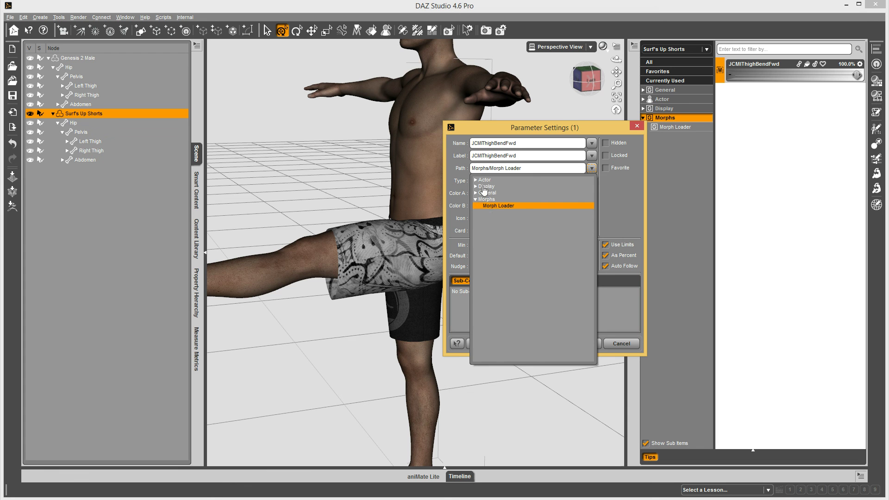
pyautogui.click(499, 206)
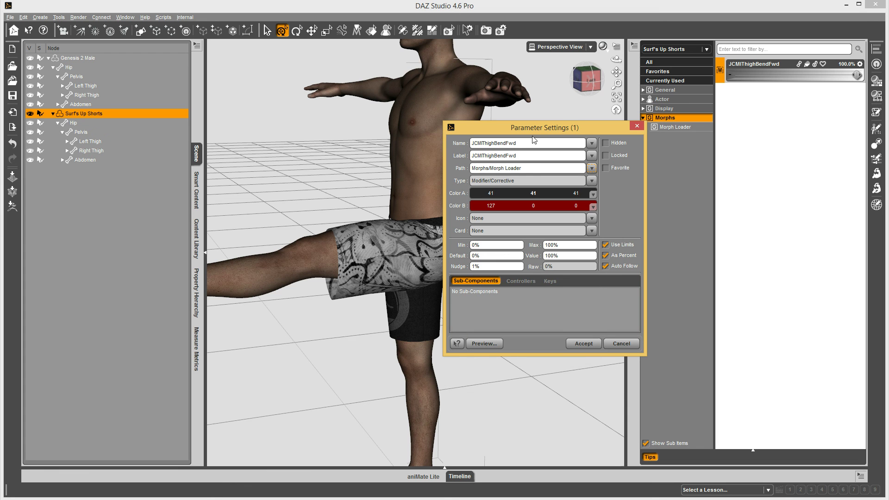
pyautogui.tripleClick(533, 169)
pyautogui.write('Hidden/JCMs')
pyautogui.click(605, 143)
pyautogui.click(584, 344)
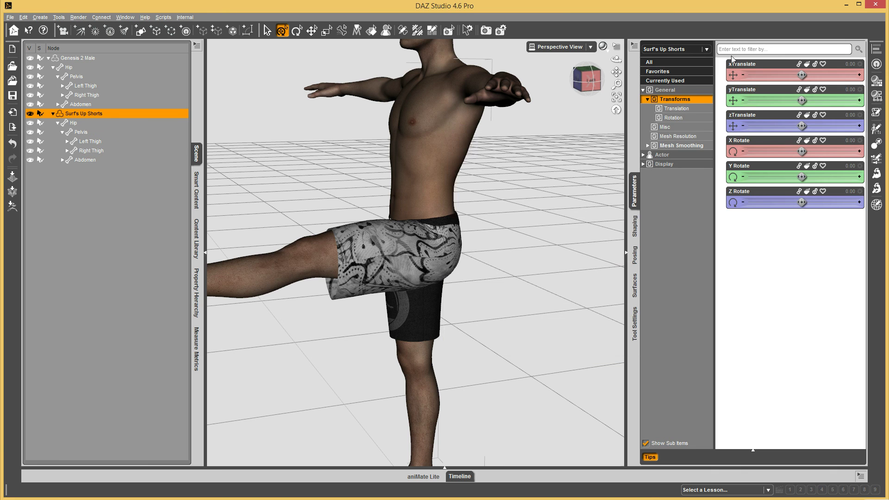
# Show hidden properties for Surf's Up Shorts and review the parameter settings of JCMIThighBendFwd in the Hidden group.
pyautogui.click(634, 46)
pyautogui.click(662, 64)
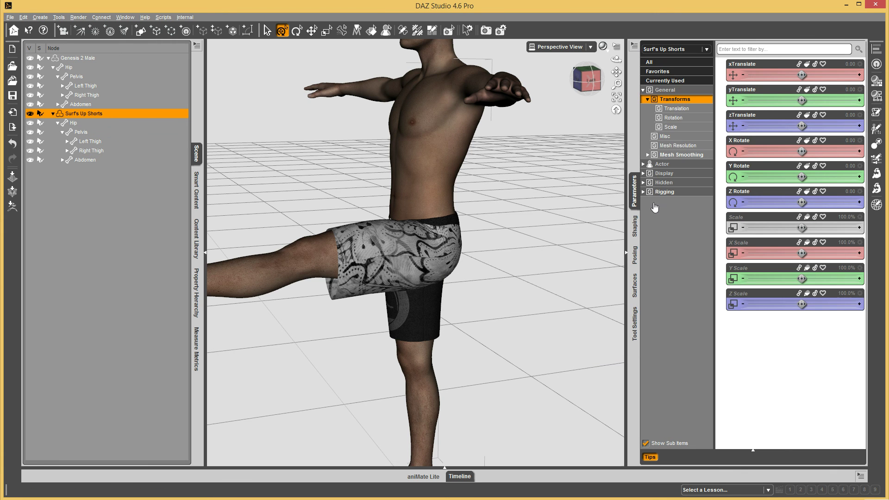
pyautogui.click(661, 184)
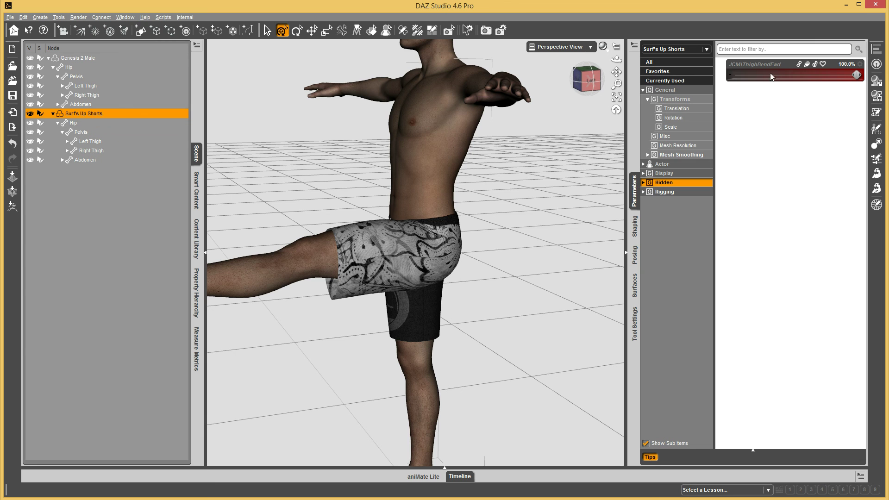
pyautogui.click(860, 64)
pyautogui.click(862, 71)
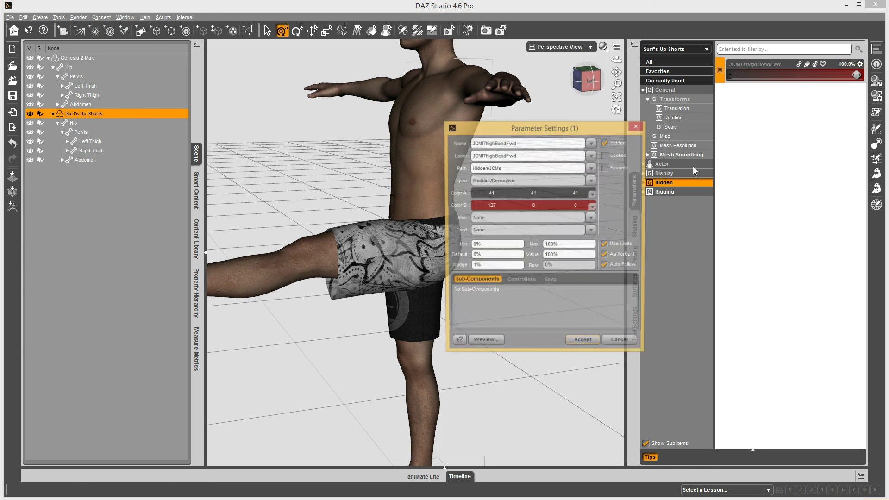
pyautogui.click(622, 344)
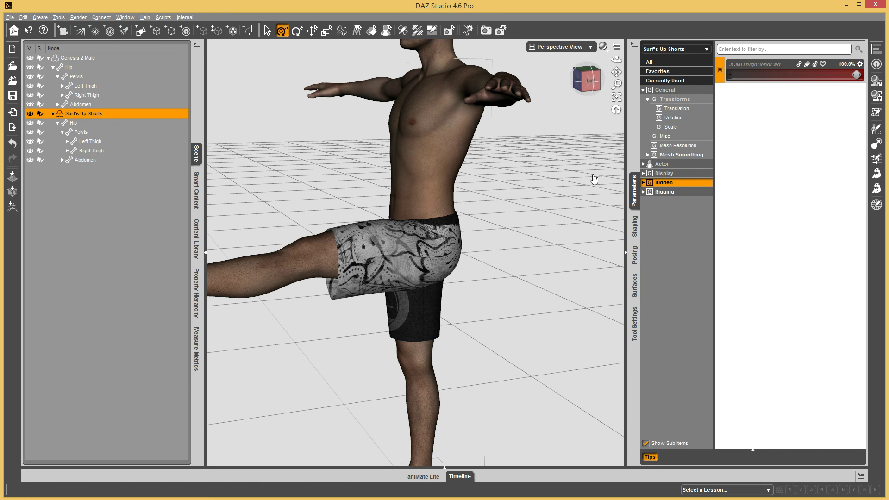
# Start saving the shorts' morph as a Morph Asset support asset with the product name Base.
pyautogui.click(10, 17)
pyautogui.moveTo(94, 86)
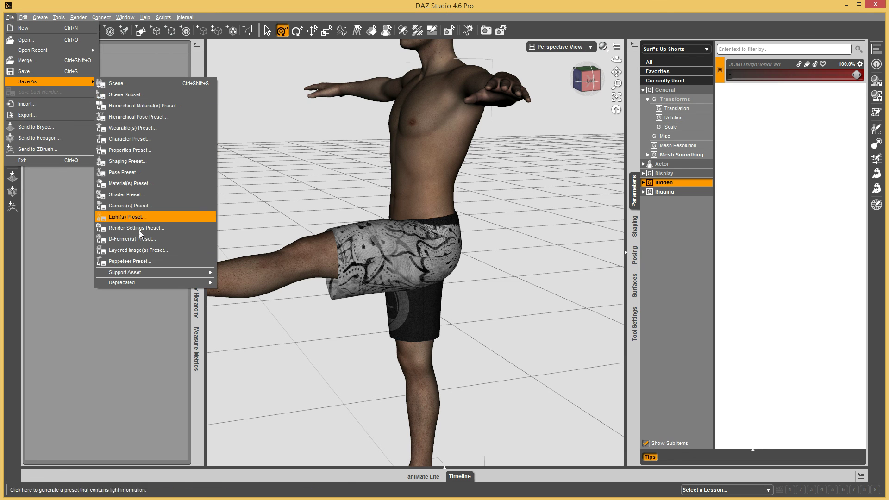
pyautogui.moveTo(204, 272)
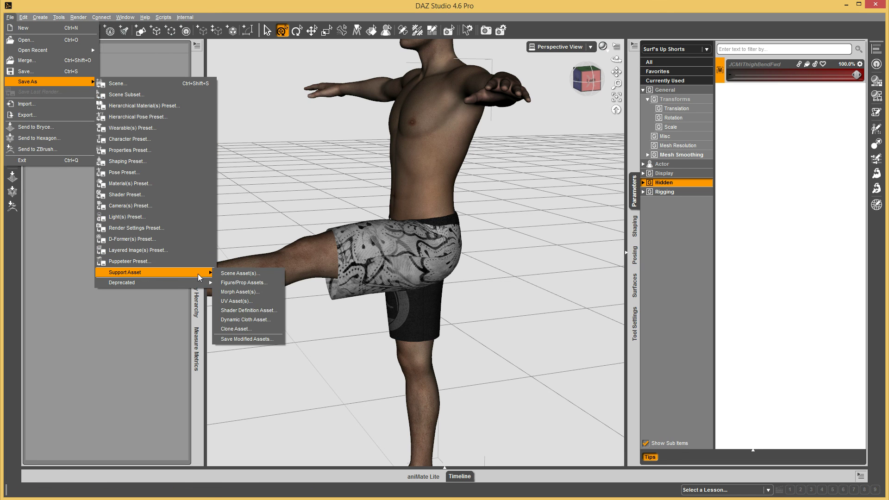
pyautogui.click(257, 290)
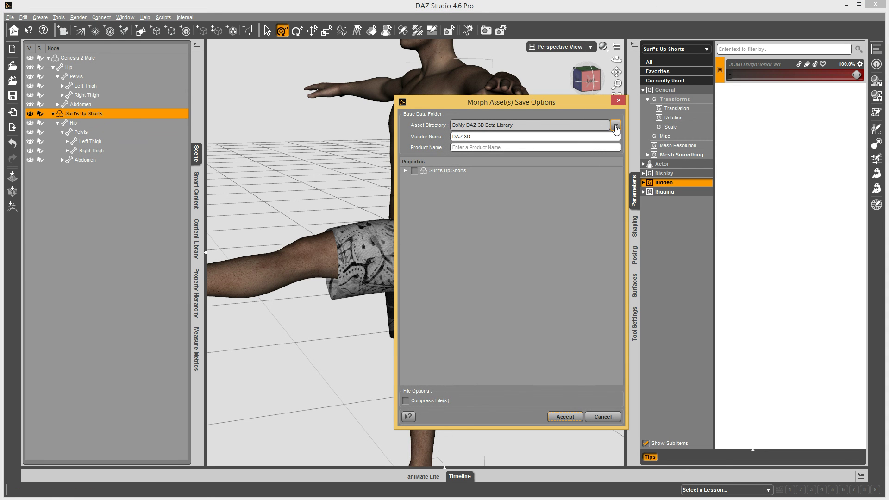
pyautogui.click(485, 147)
pyautogui.write('Base')
# Include only JCMIThighBendFwd from the Hidden/JCMs group and save the morph asset.
pyautogui.click(404, 170)
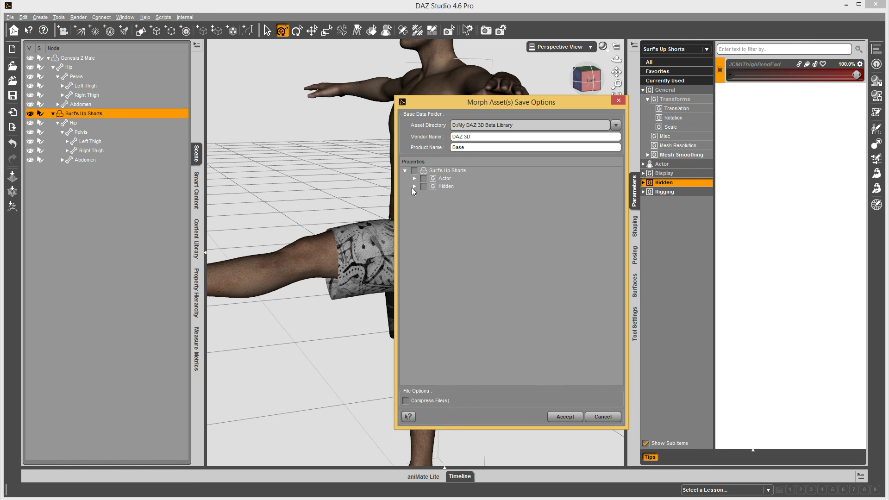
pyautogui.click(414, 186)
pyautogui.click(425, 194)
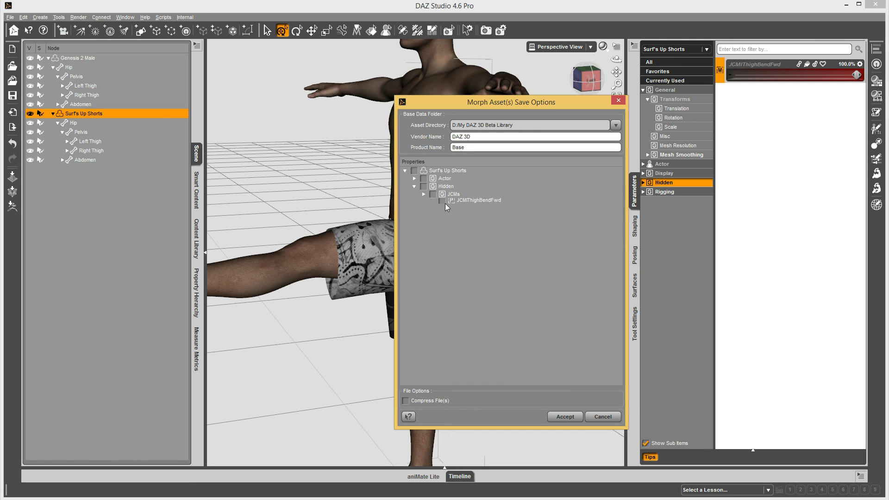
pyautogui.click(443, 202)
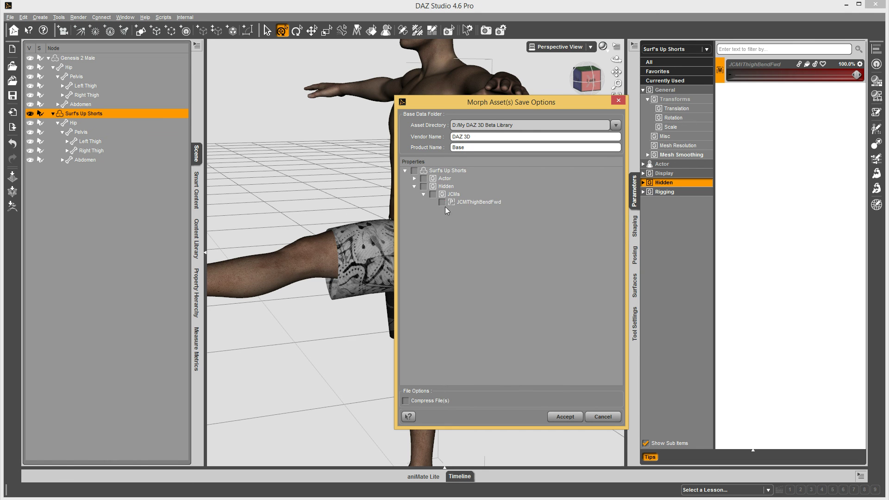
pyautogui.click(566, 416)
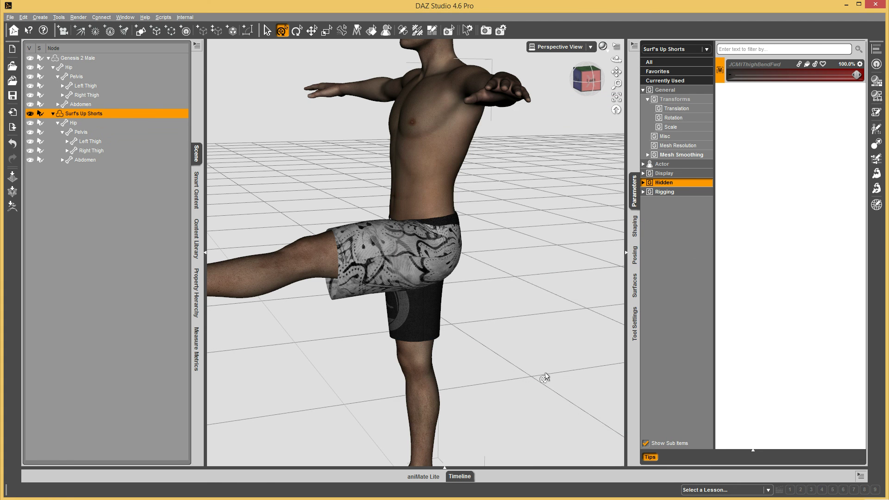